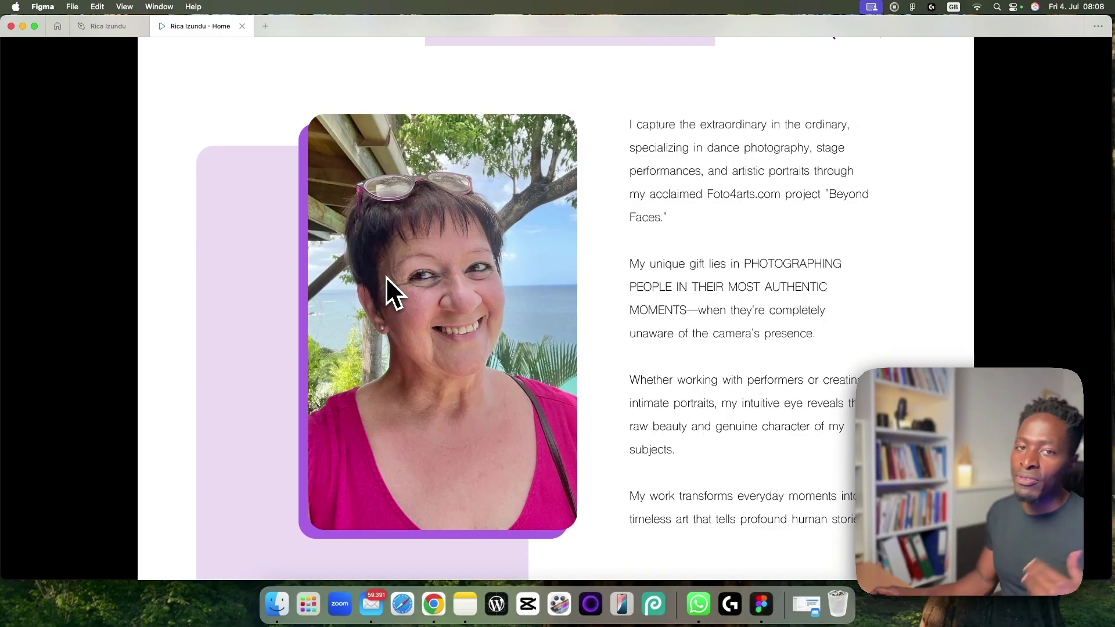
Review the about and "moments i reveal" sections of the home page prototype.
scroll(386, 276, down, 3)
scroll(381, 255, down, 5)
scroll(383, 267, up, 10)
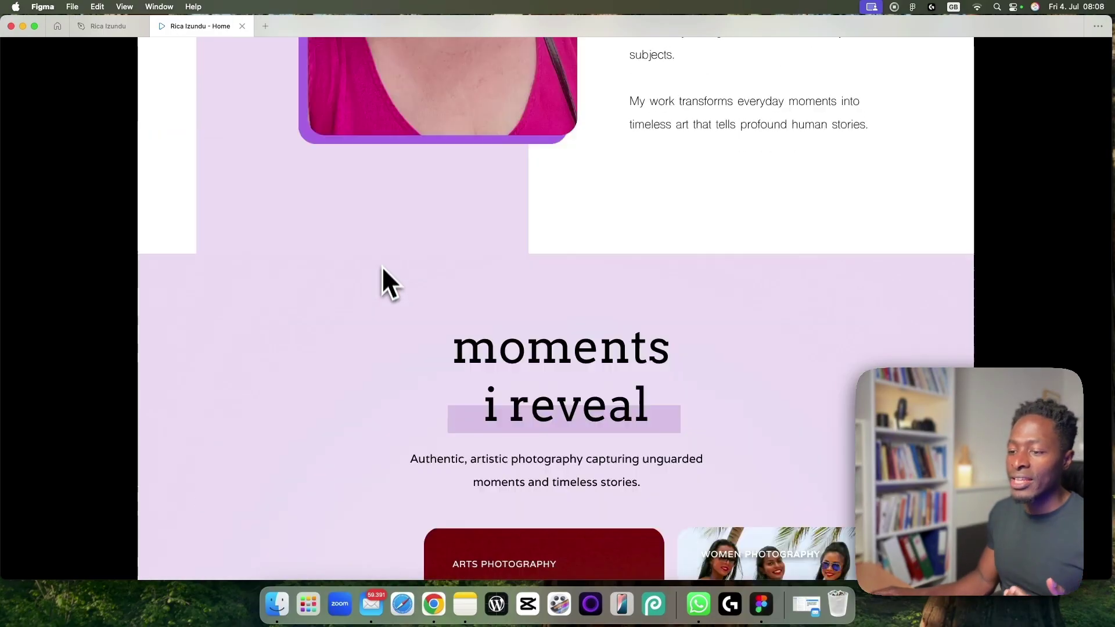
Switch to Chrome and look through the live Healing Image home page, including its about and services sections.
click(434, 607)
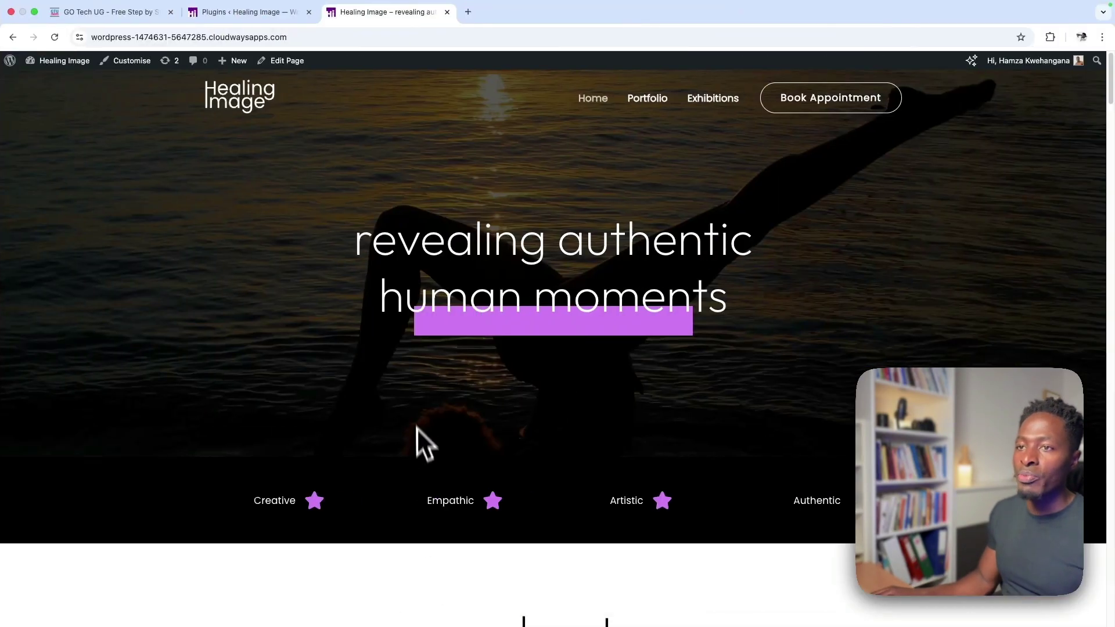
scroll(413, 385, down, 1)
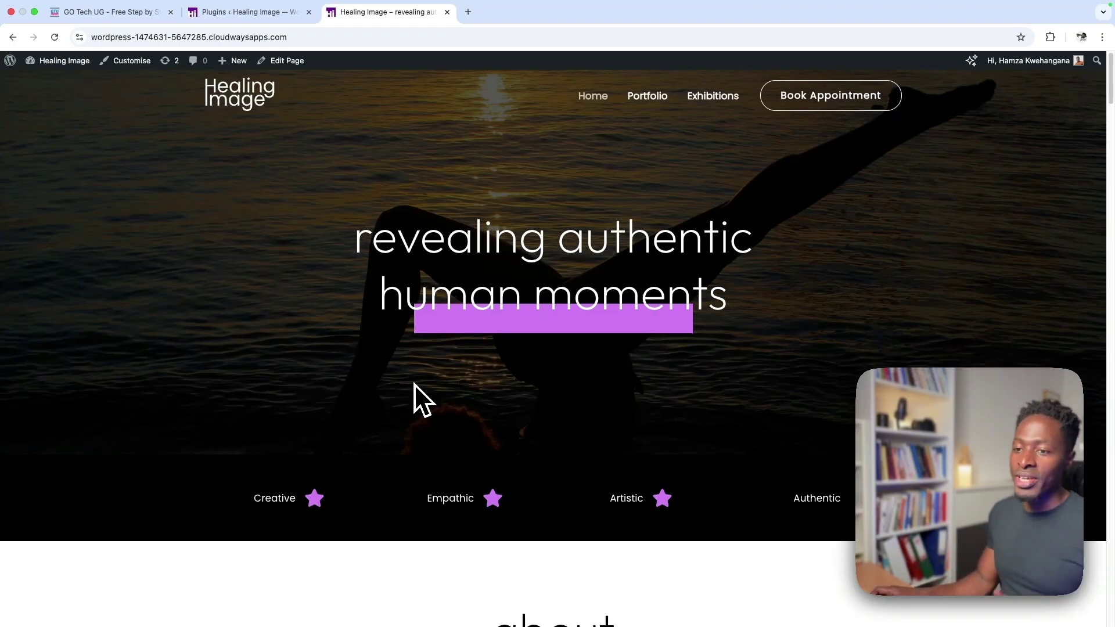
scroll(413, 385, down, 3)
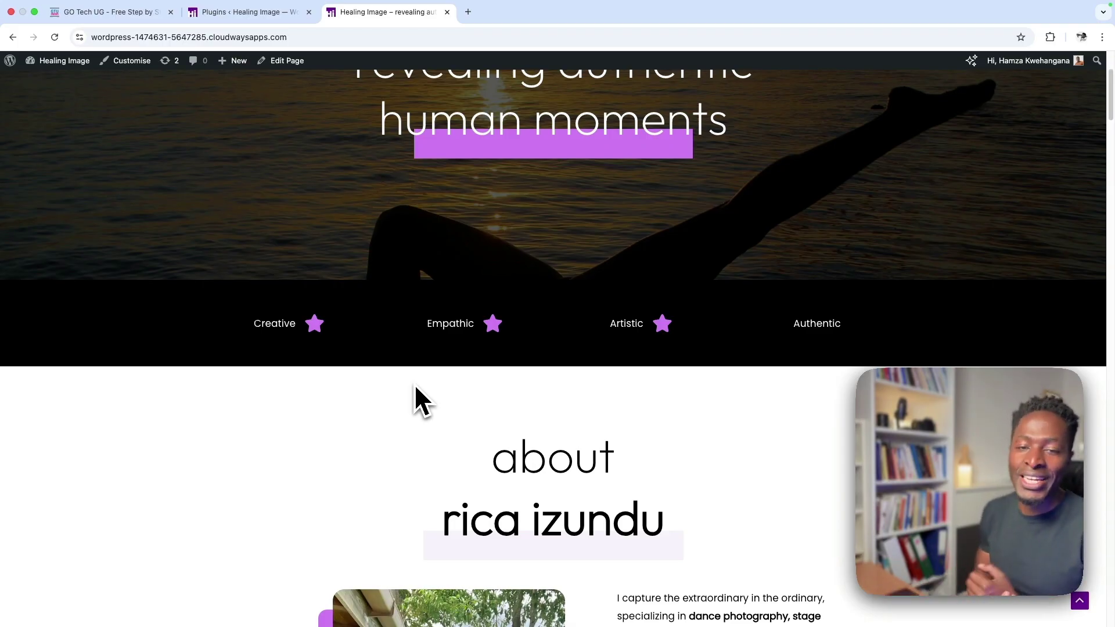
scroll(414, 383, down, 5)
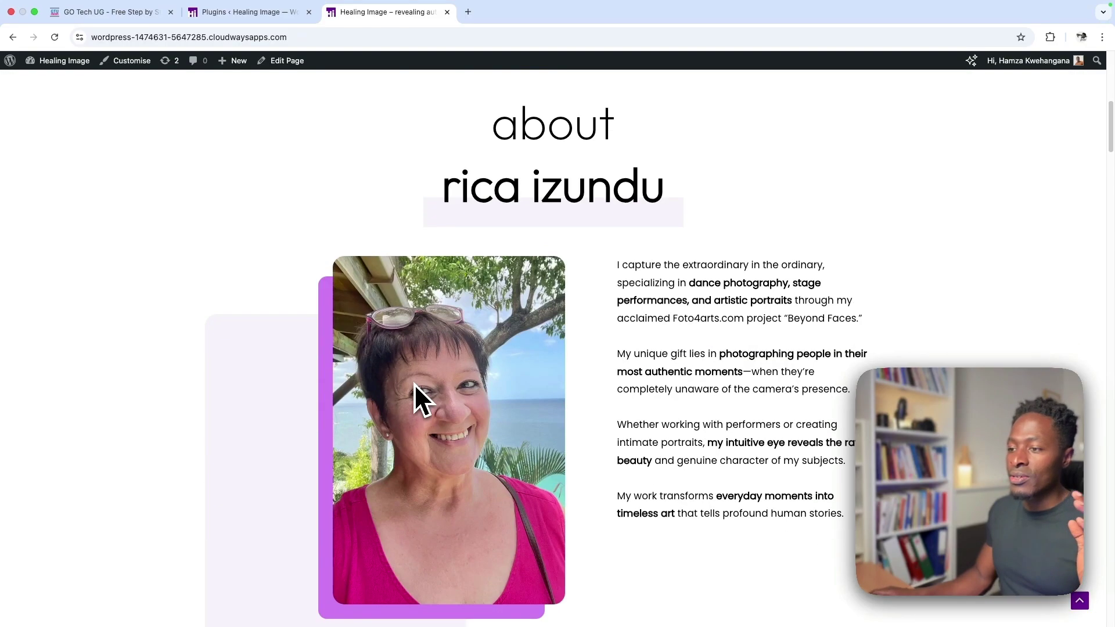
scroll(413, 384, down, 13)
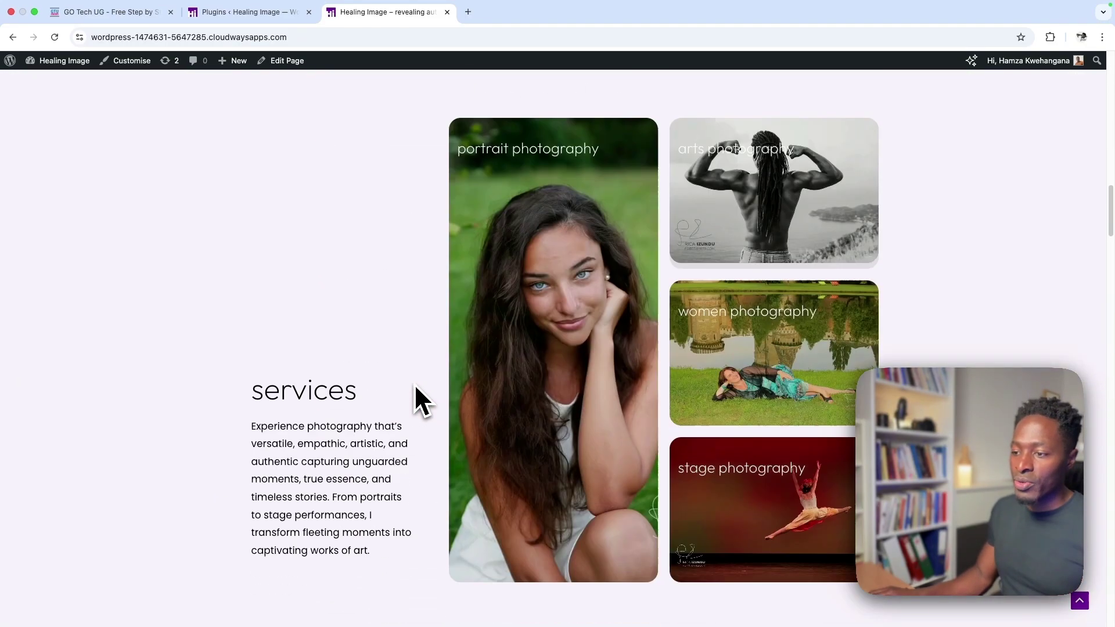
scroll(414, 383, down, 10)
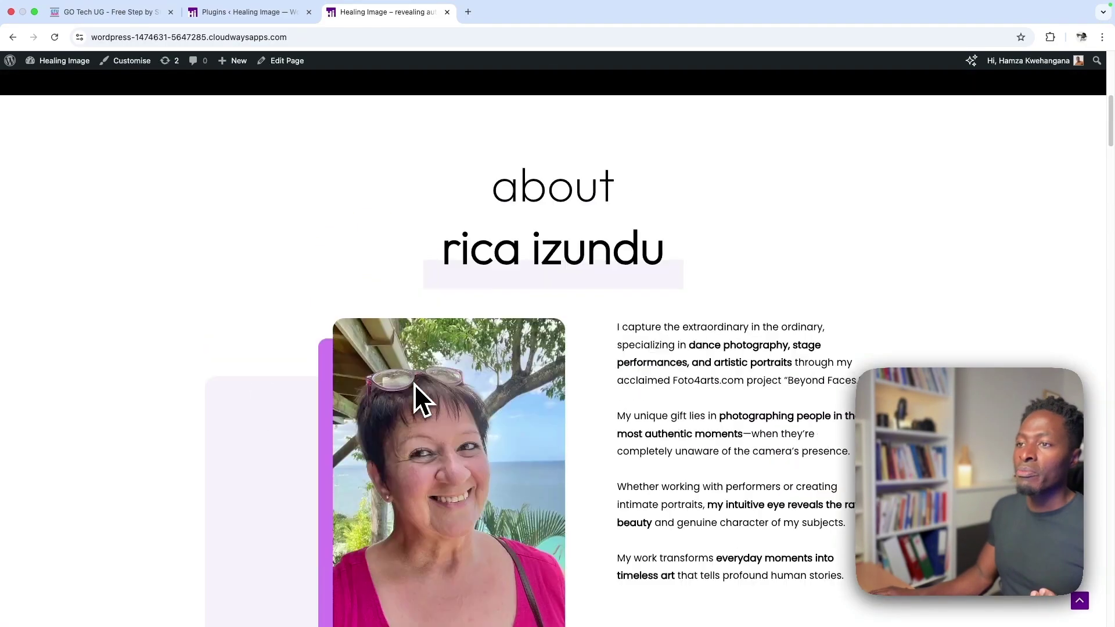
key(Home)
Open the Portfolio page and look through its portraits, recent projects showcase and gallery.
click(636, 110)
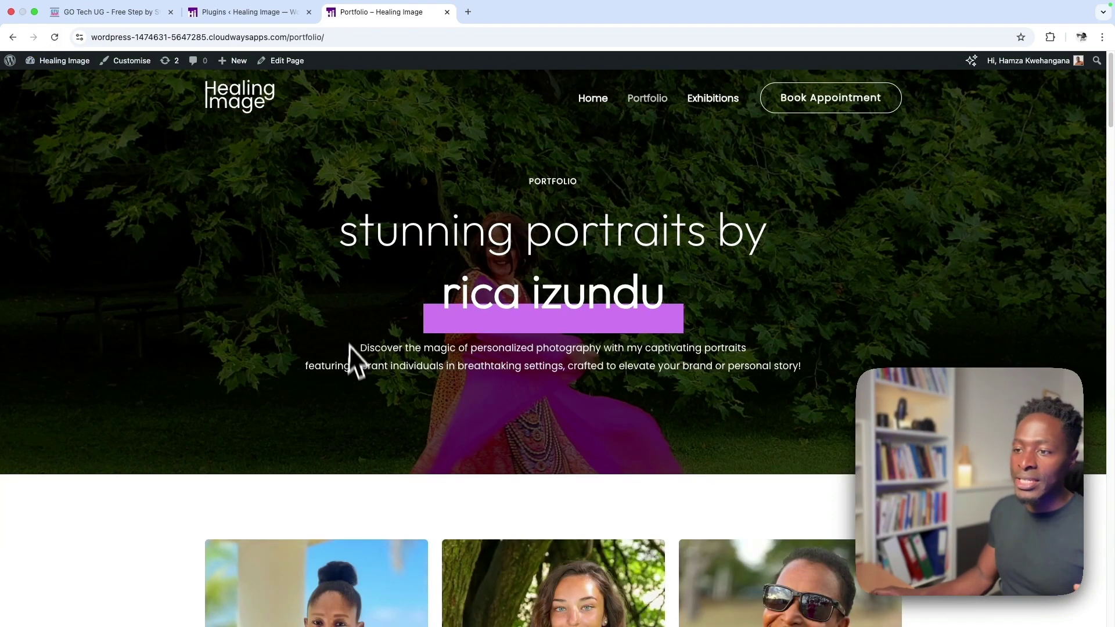
scroll(351, 372, down, 12)
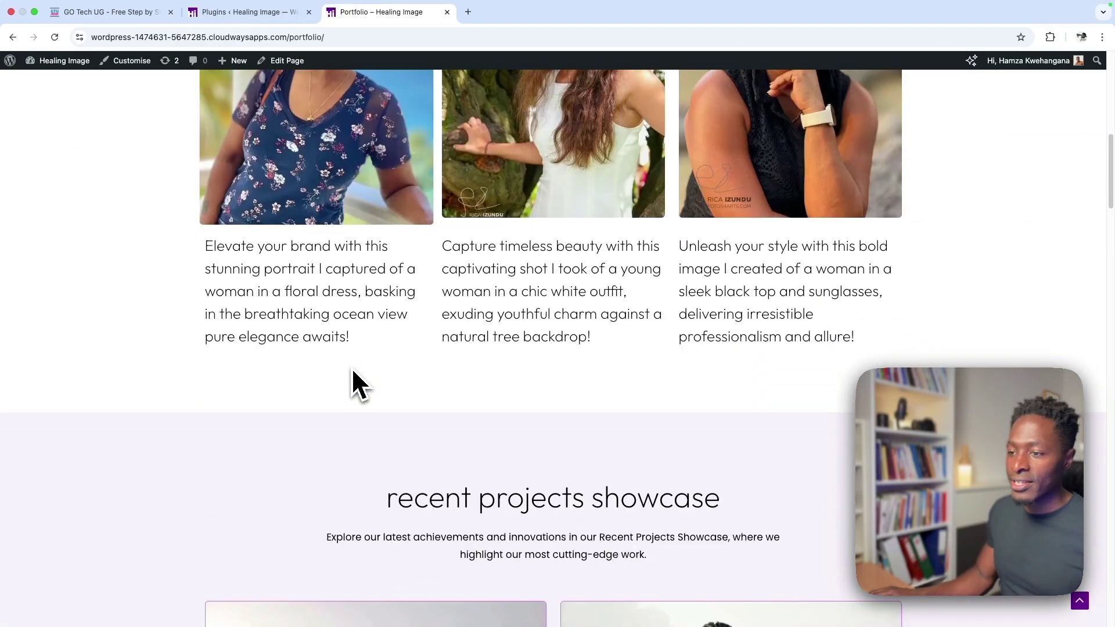
scroll(353, 371, down, 8)
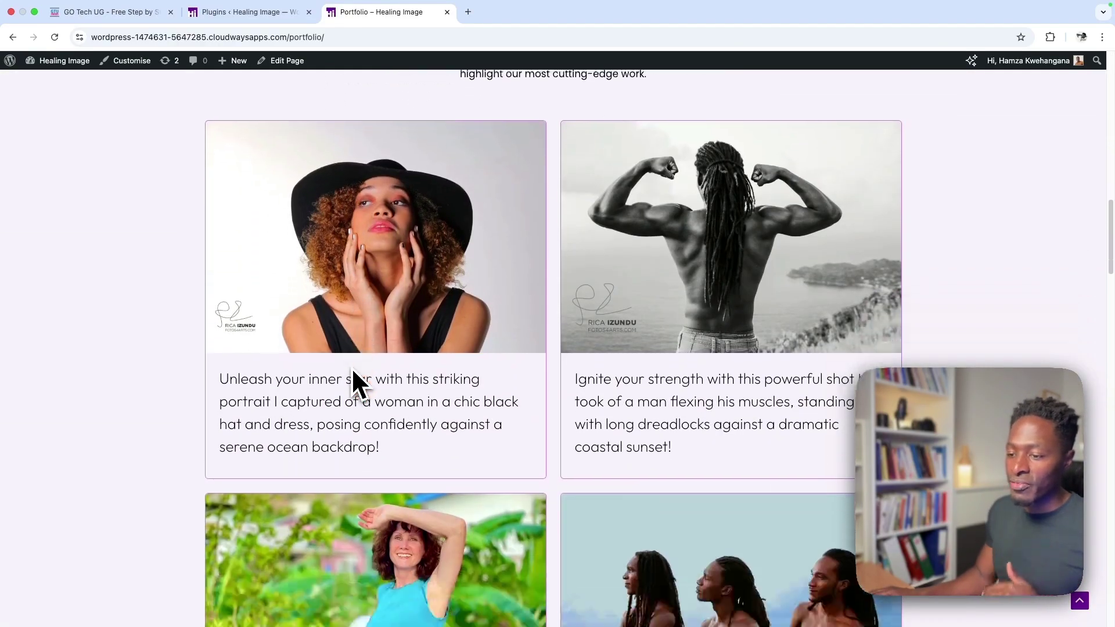
scroll(353, 372, down, 14)
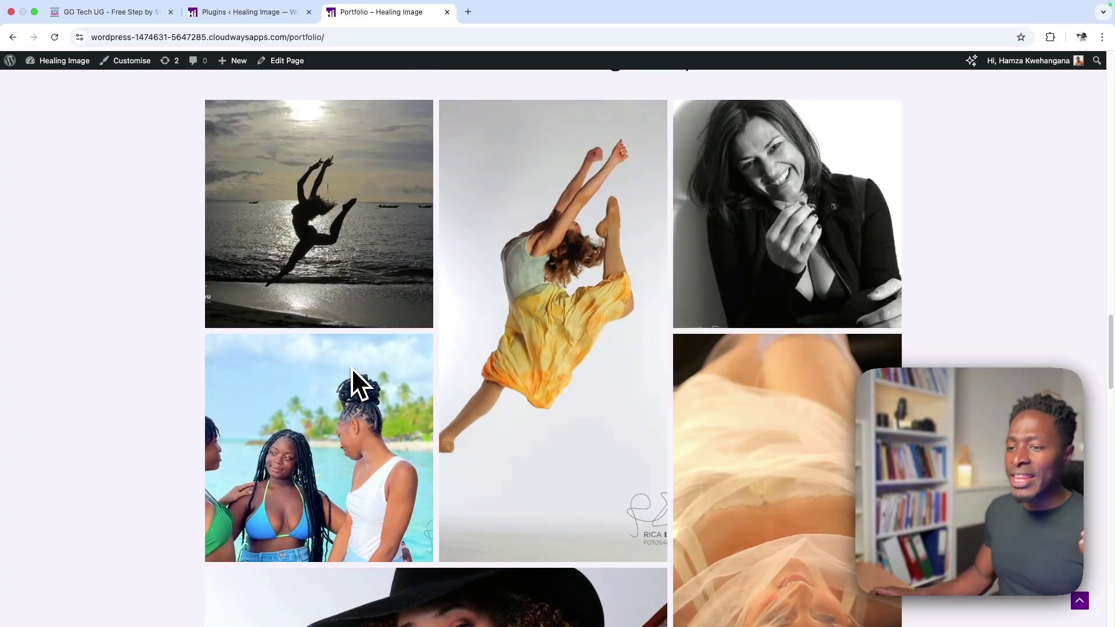
scroll(353, 372, down, 3)
scroll(354, 378, up, 10)
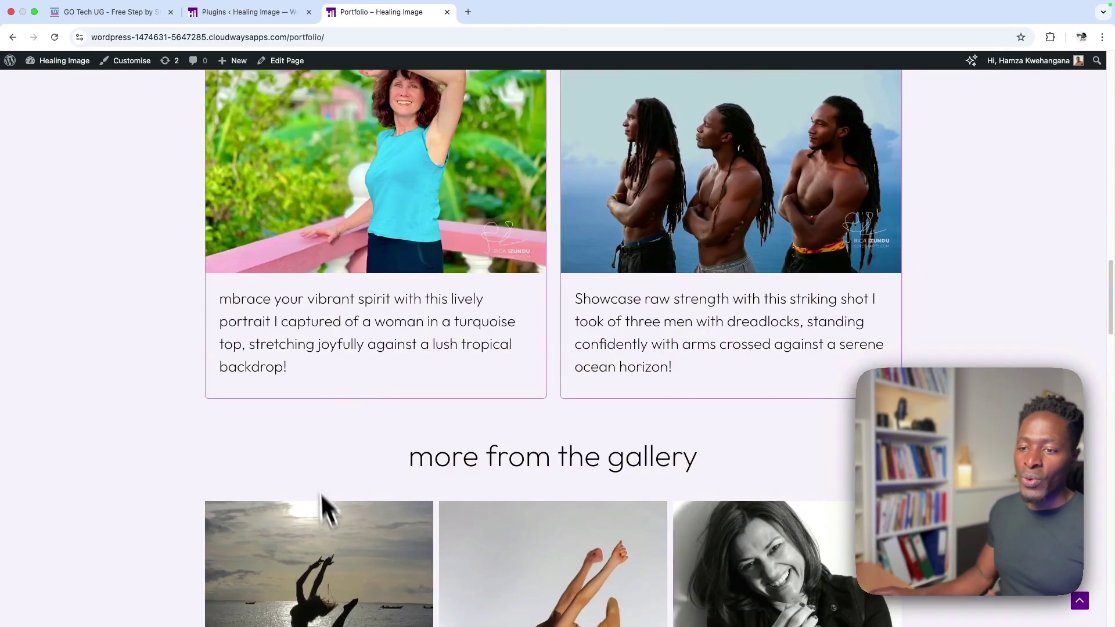
scroll(328, 508, down, 4)
Enlarge the silhouetted beach dancer photo in the gallery and browse through the following images.
click(311, 398)
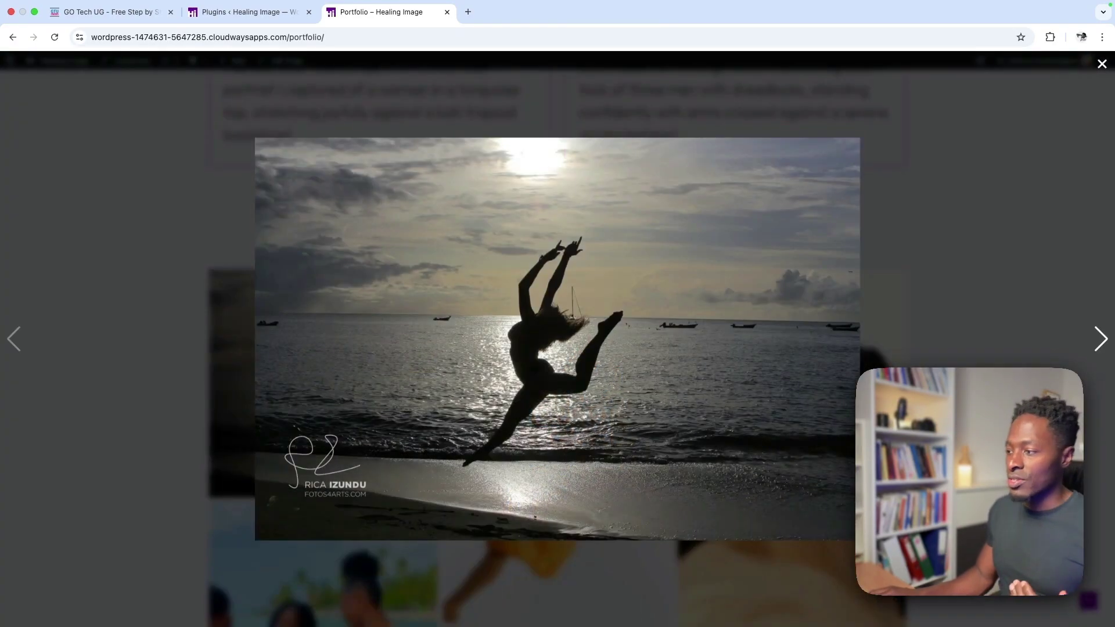
click(1101, 342)
click(1101, 344)
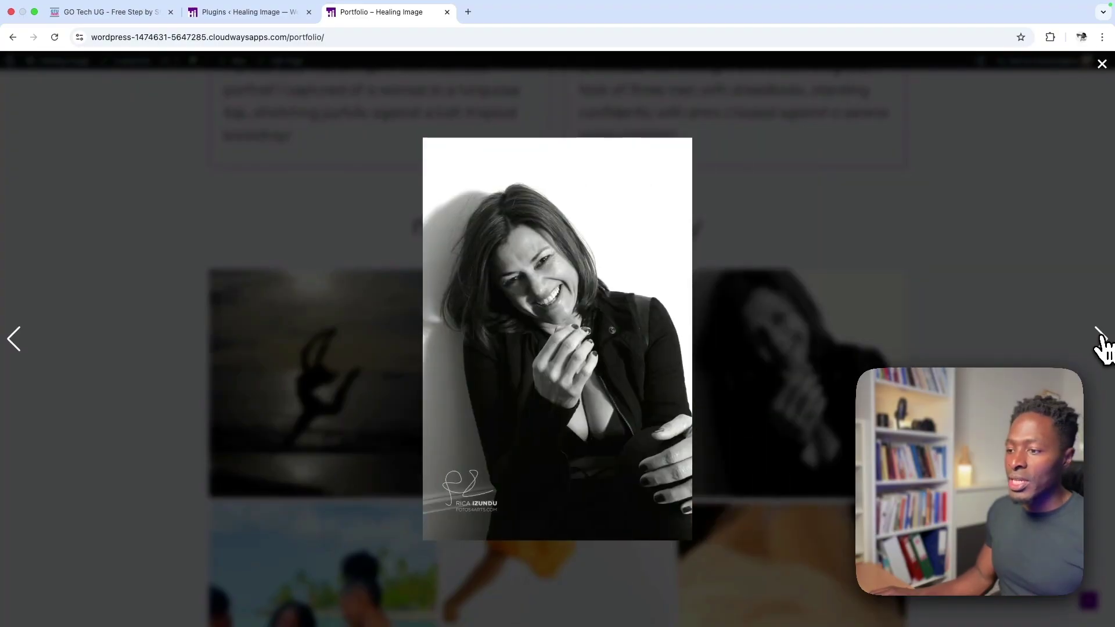
click(1101, 340)
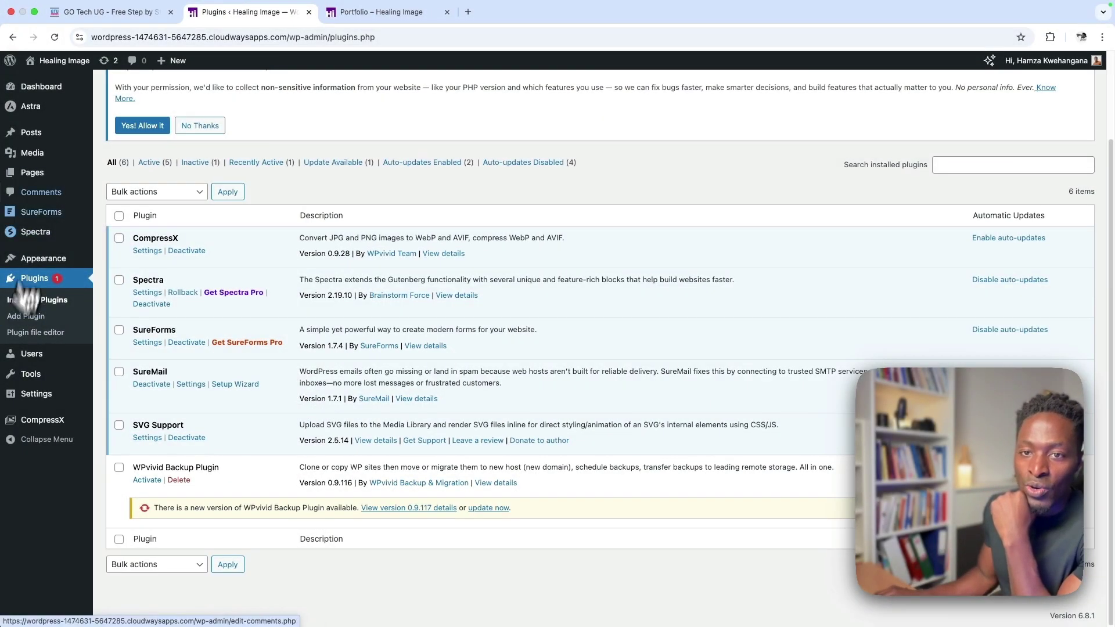
In the WordPress media library, check the attachment details of the black-hat portrait IMG_3320, and close them.
click(104, 154)
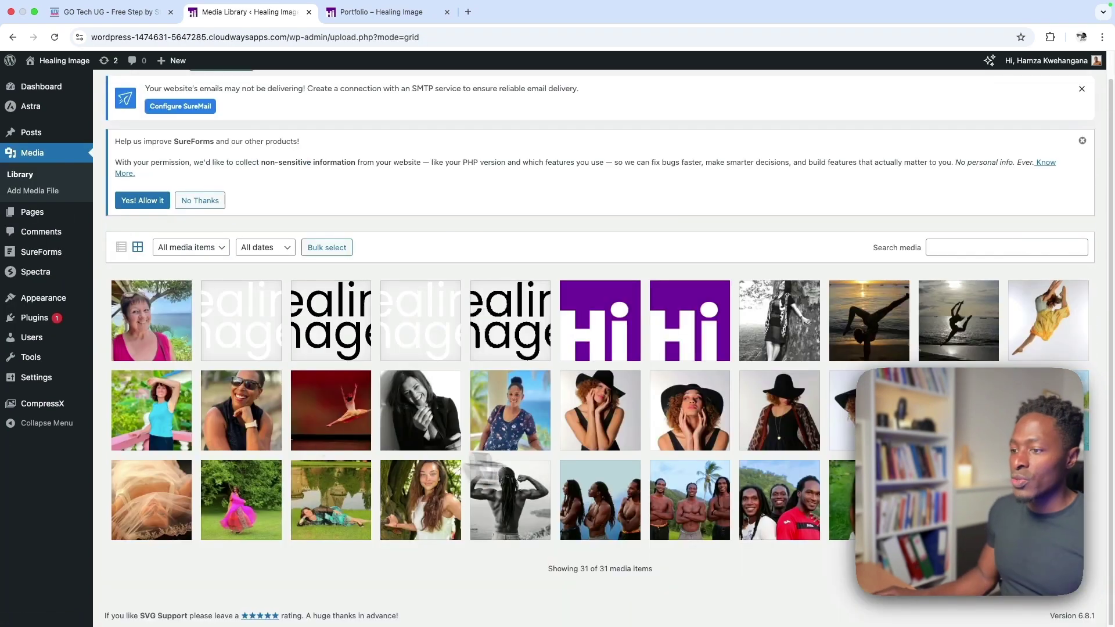
click(601, 427)
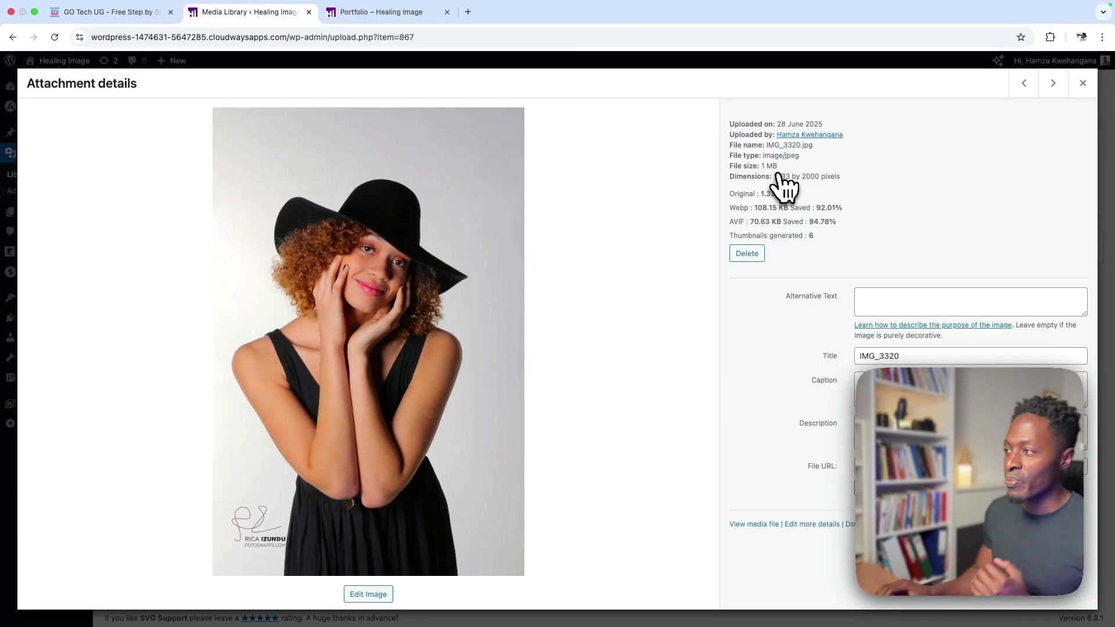
click(1082, 83)
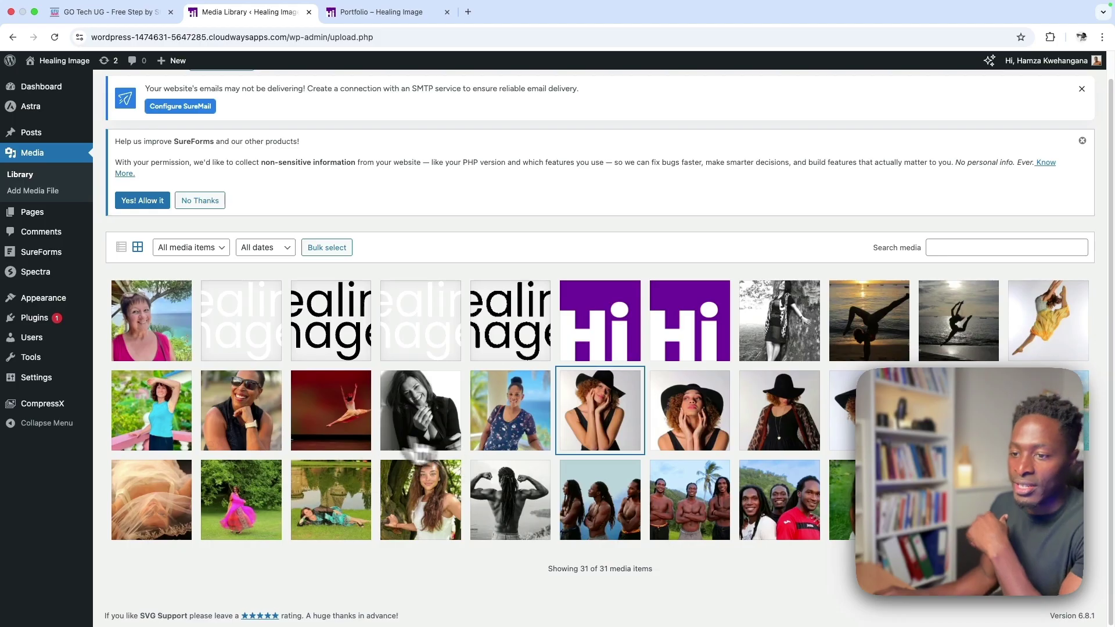
Check the original, WebP and AVIF file sizes of the red stage dancer photo, and close its attachment details.
click(337, 433)
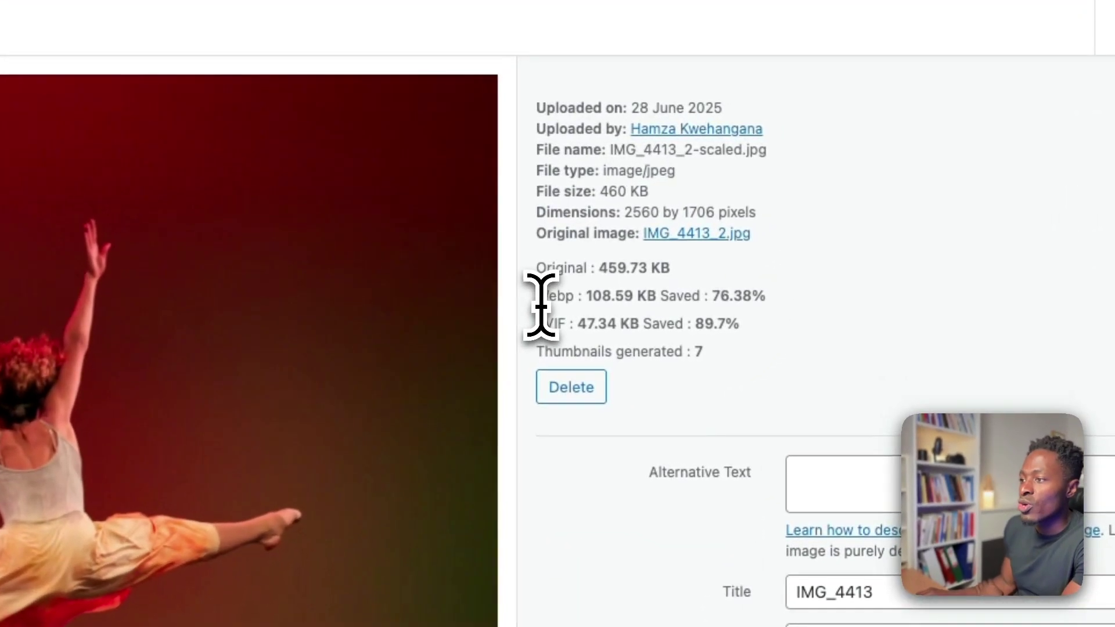
drag(731, 221, 740, 223)
drag(557, 308, 577, 299)
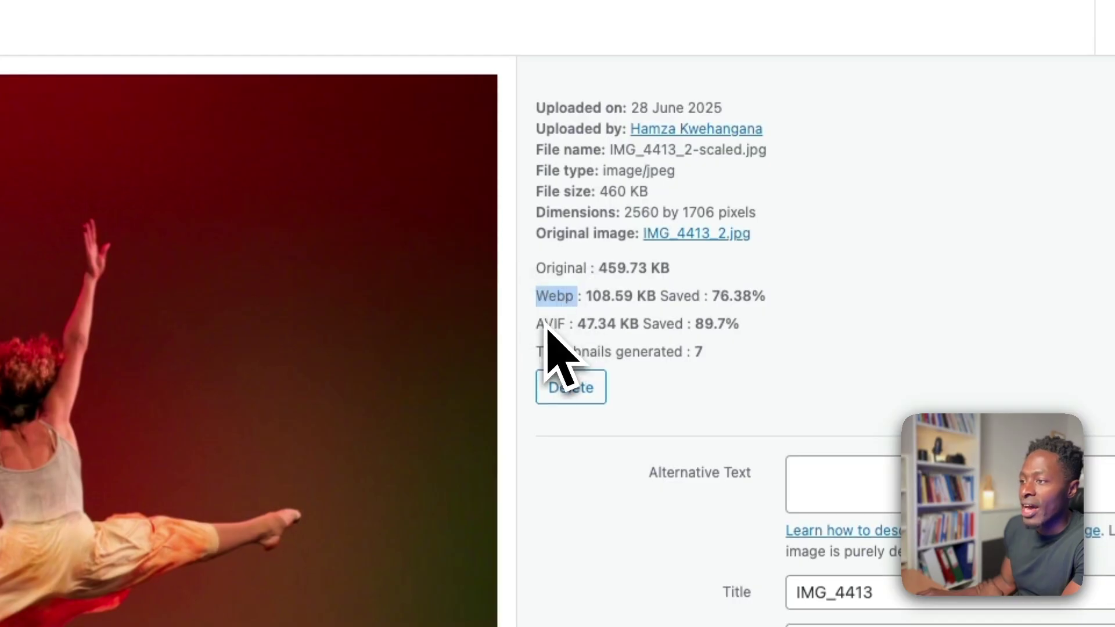
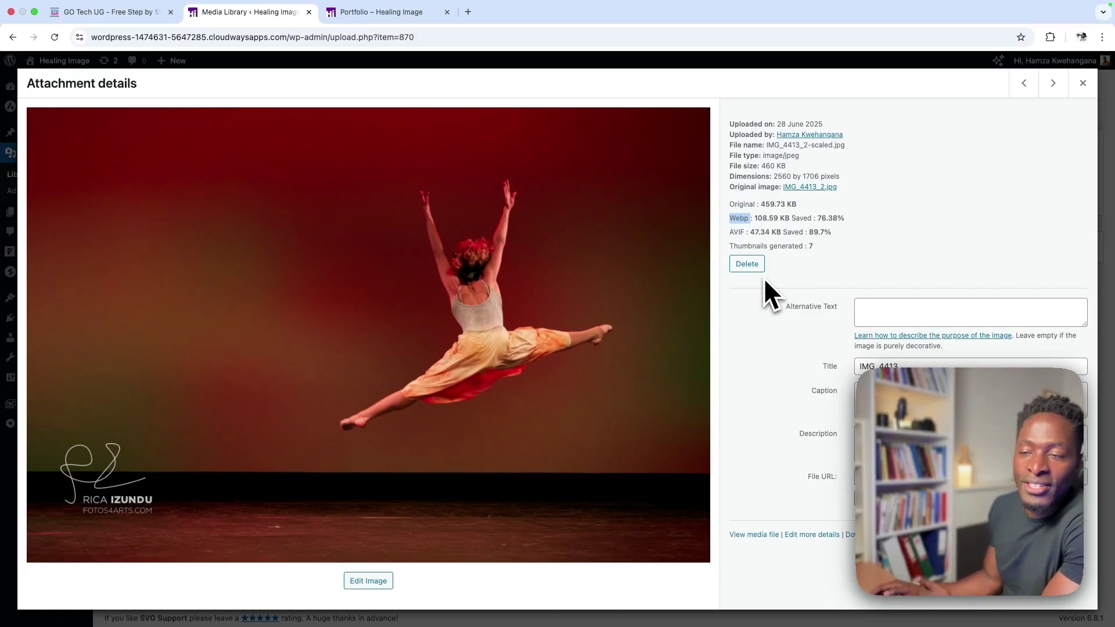
key(Escape)
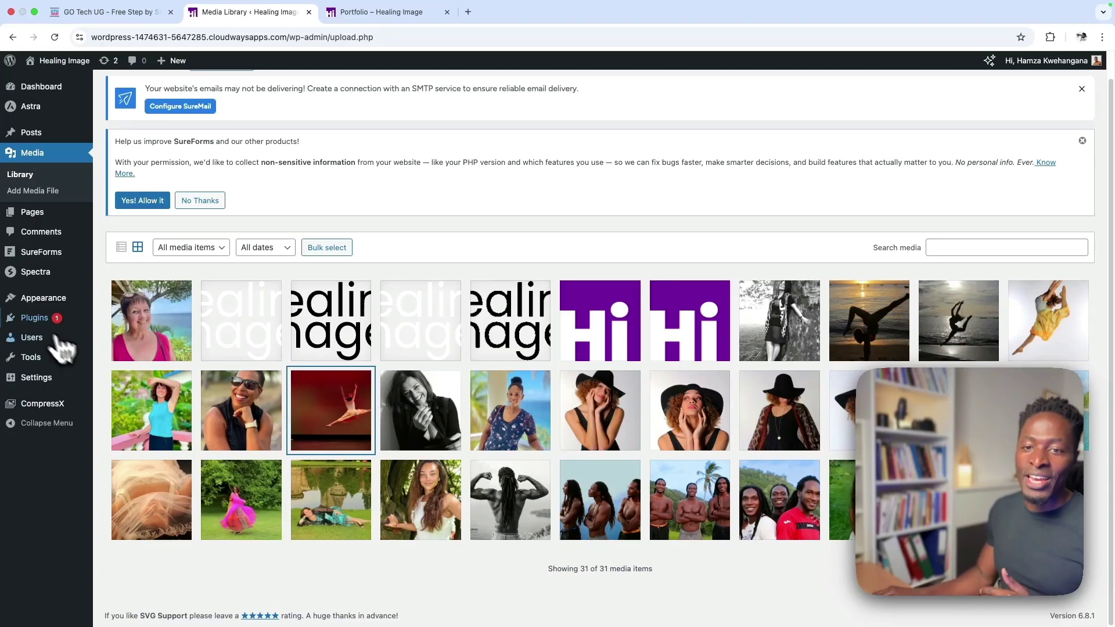
Search the WordPress plugin directory for "compressx" to find the plugin to add.
click(32, 321)
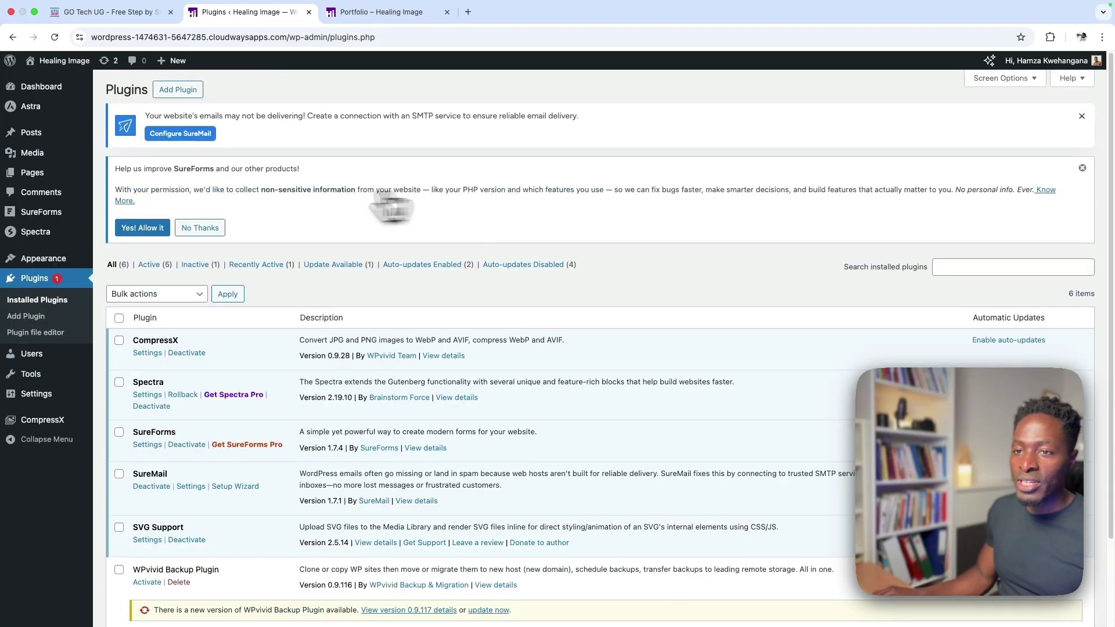
click(181, 88)
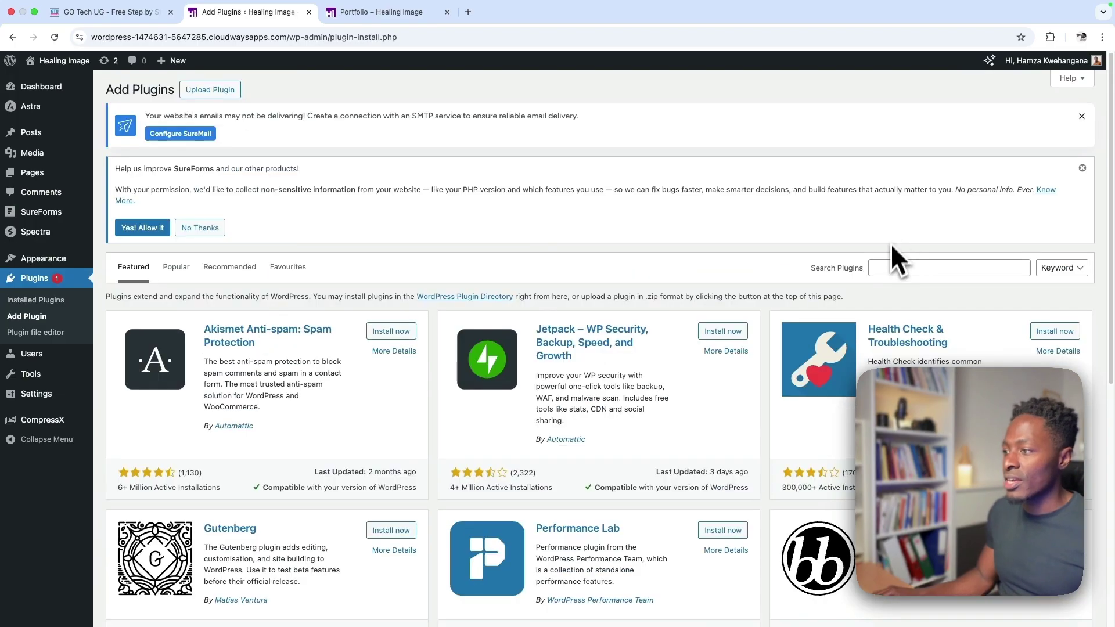
click(890, 267)
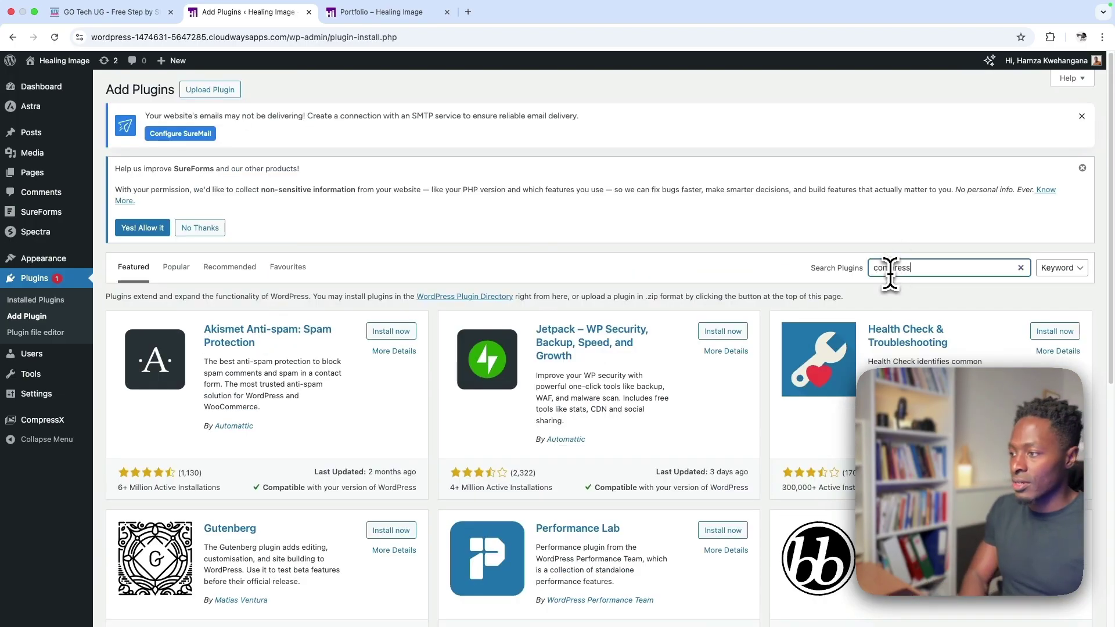
text(compressx)
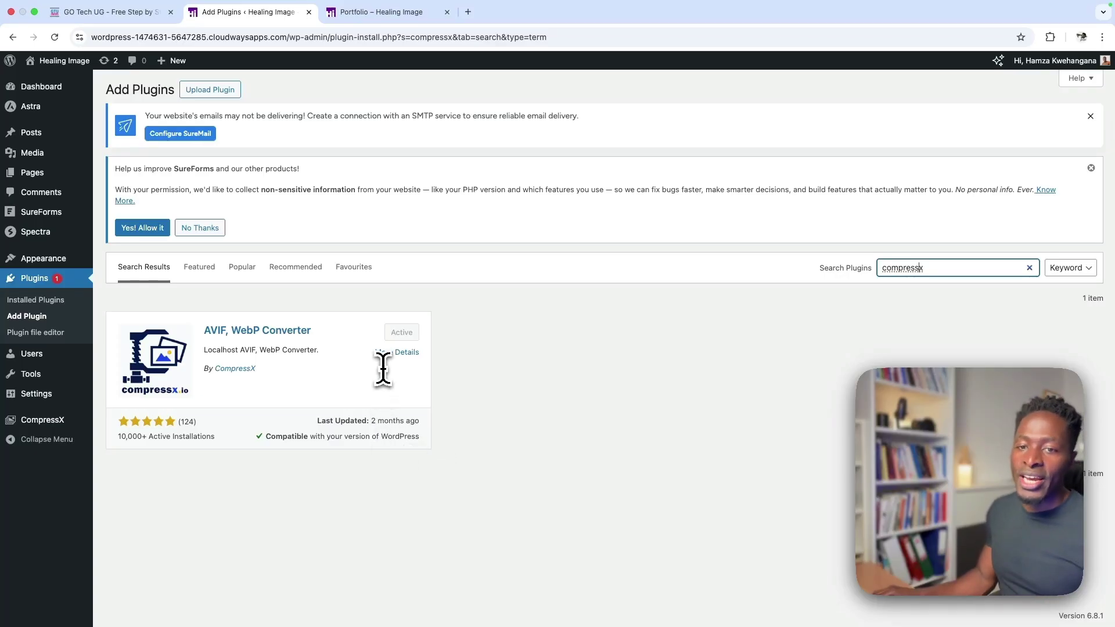
Open the CompressX settings and read the help on choosing the library to process images.
mouse_move(49, 424)
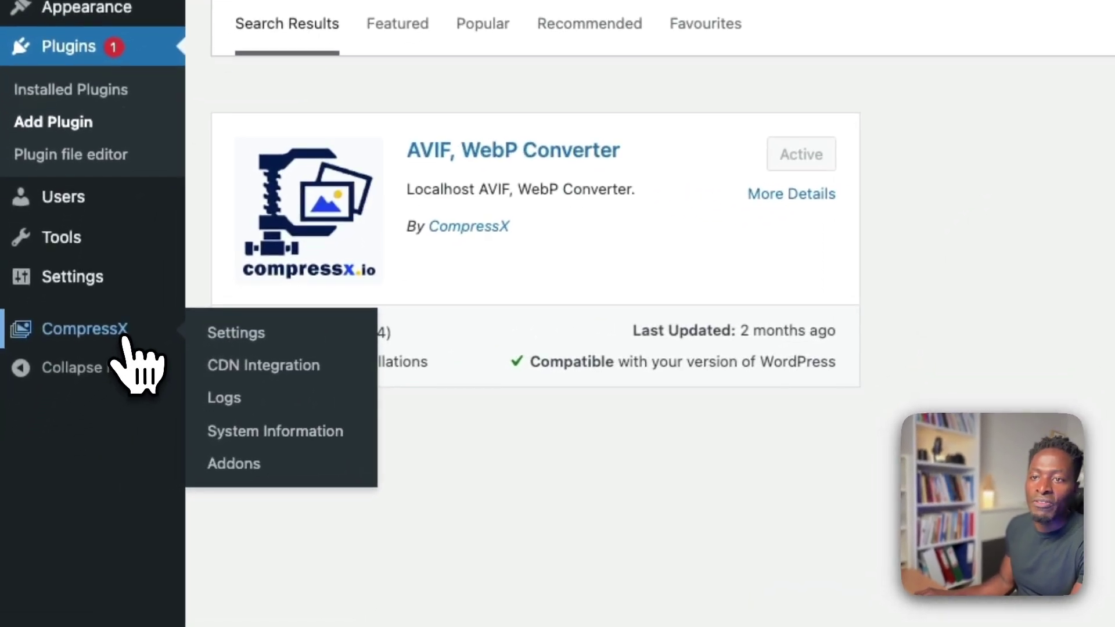
click(122, 337)
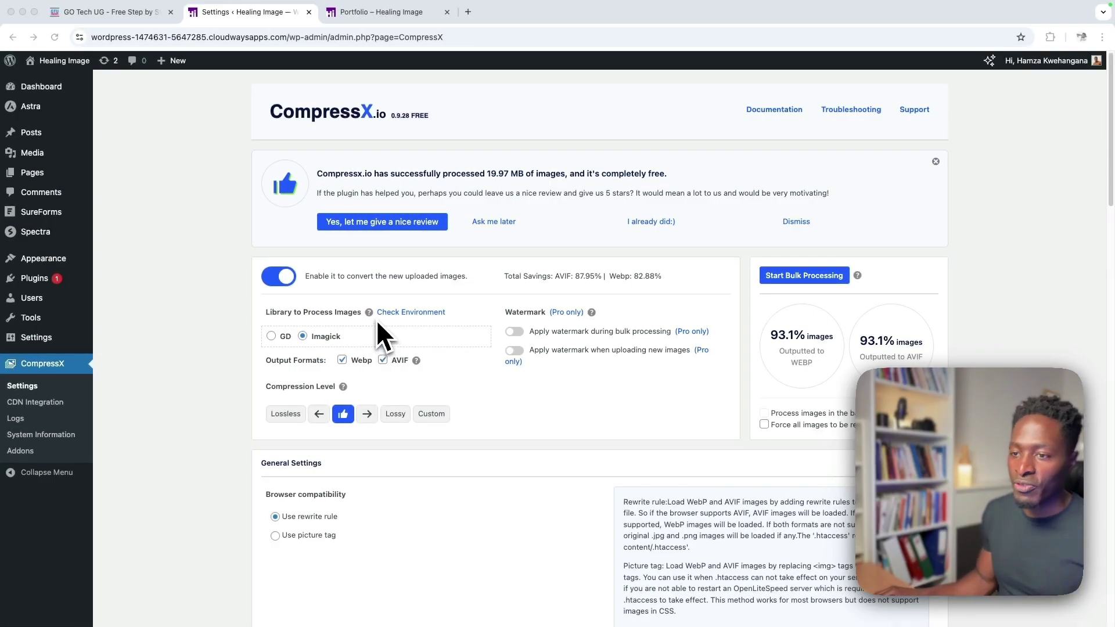
click(372, 317)
mouse_move(374, 316)
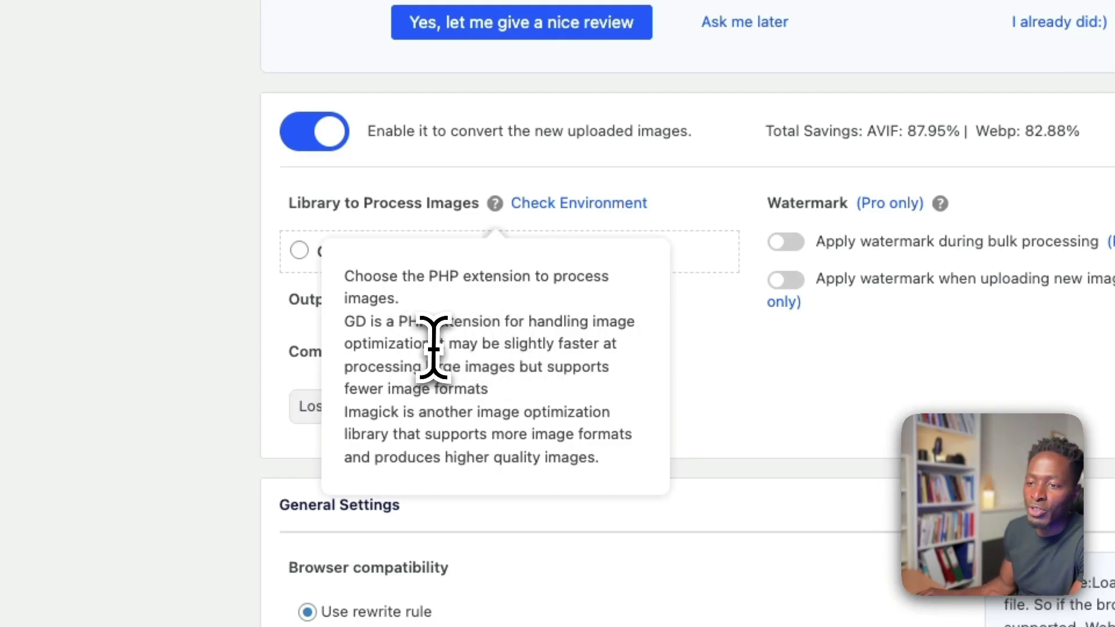
drag(436, 345, 515, 398)
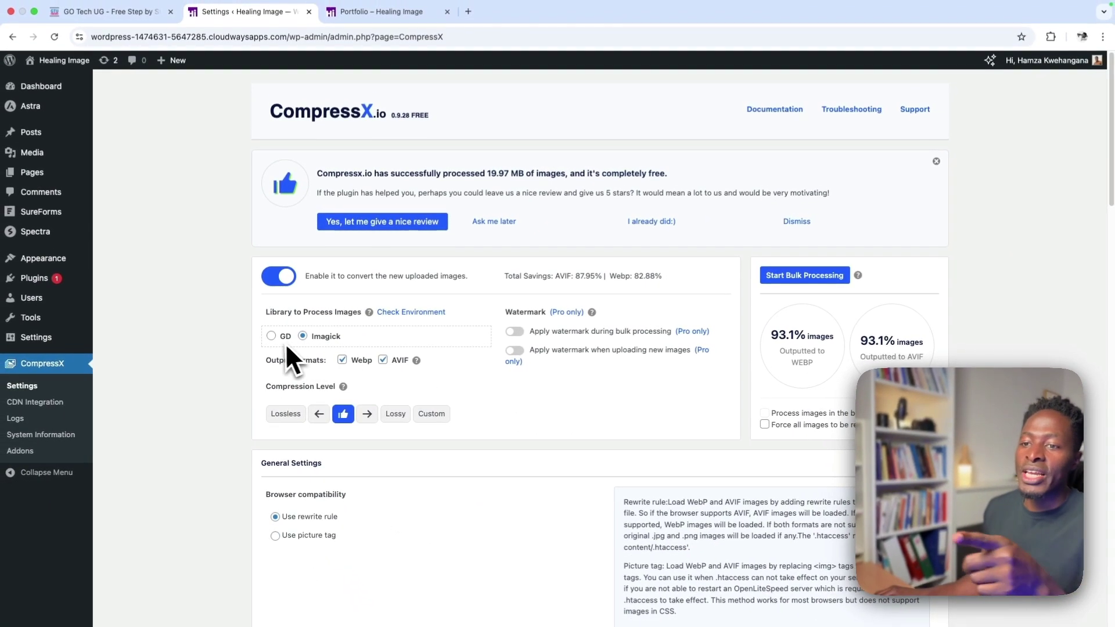
Try GD as the image processing library, and return to Imagick with Webp and AVIF as output formats.
click(271, 335)
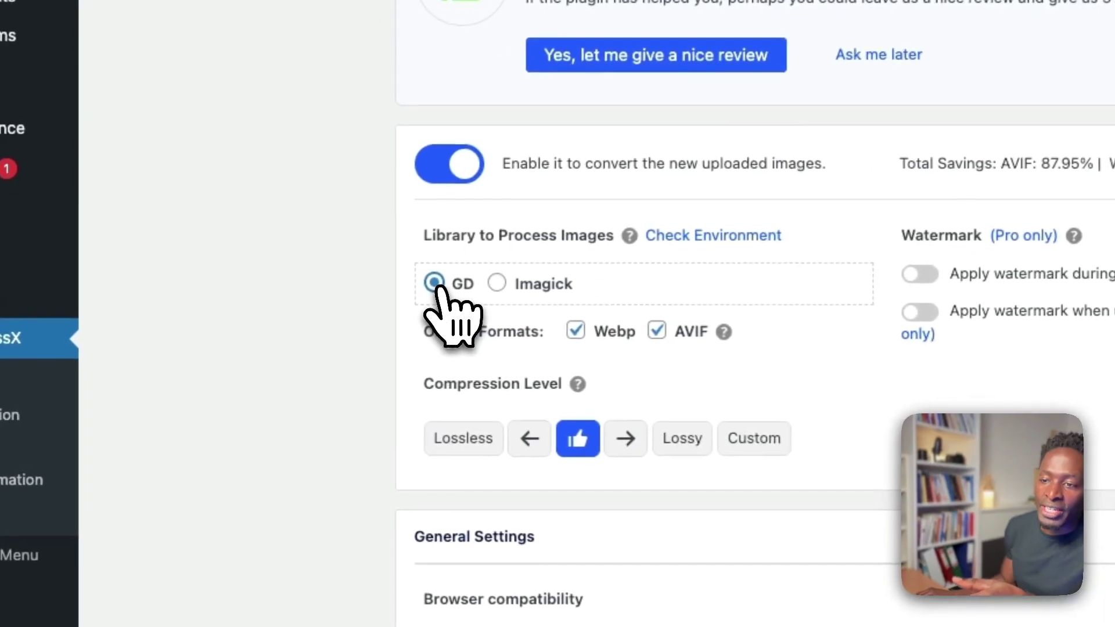
click(576, 330)
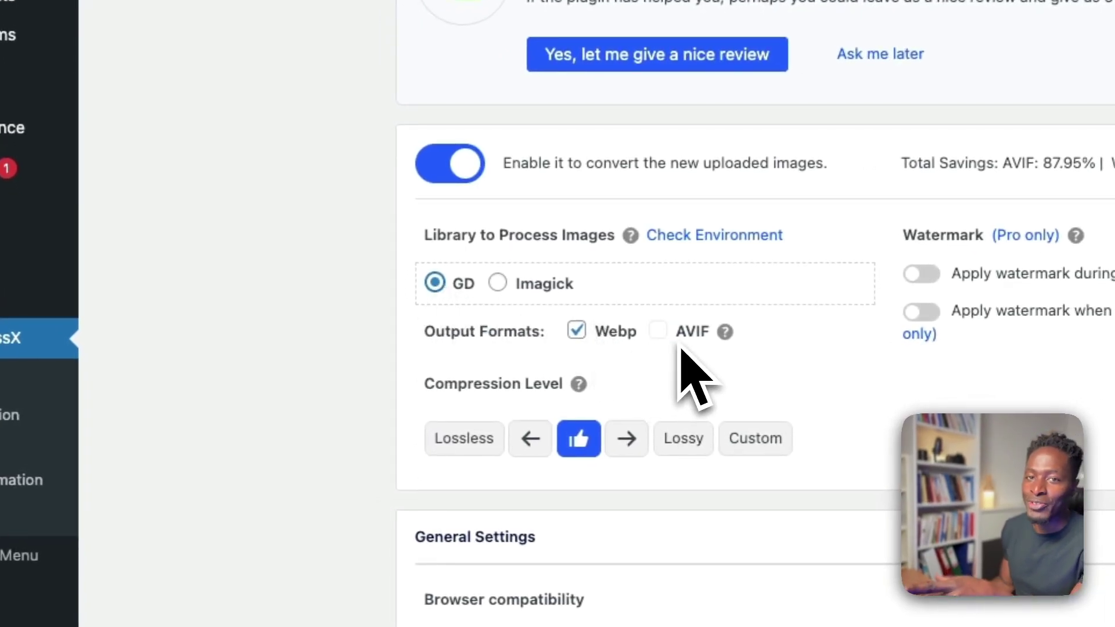
click(498, 282)
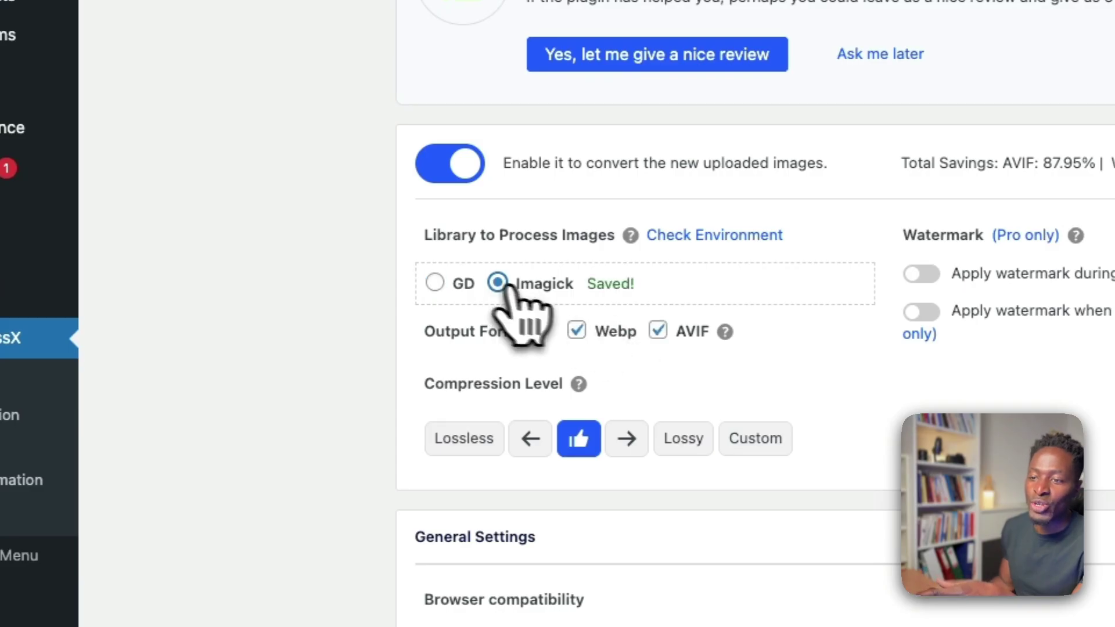
click(657, 330)
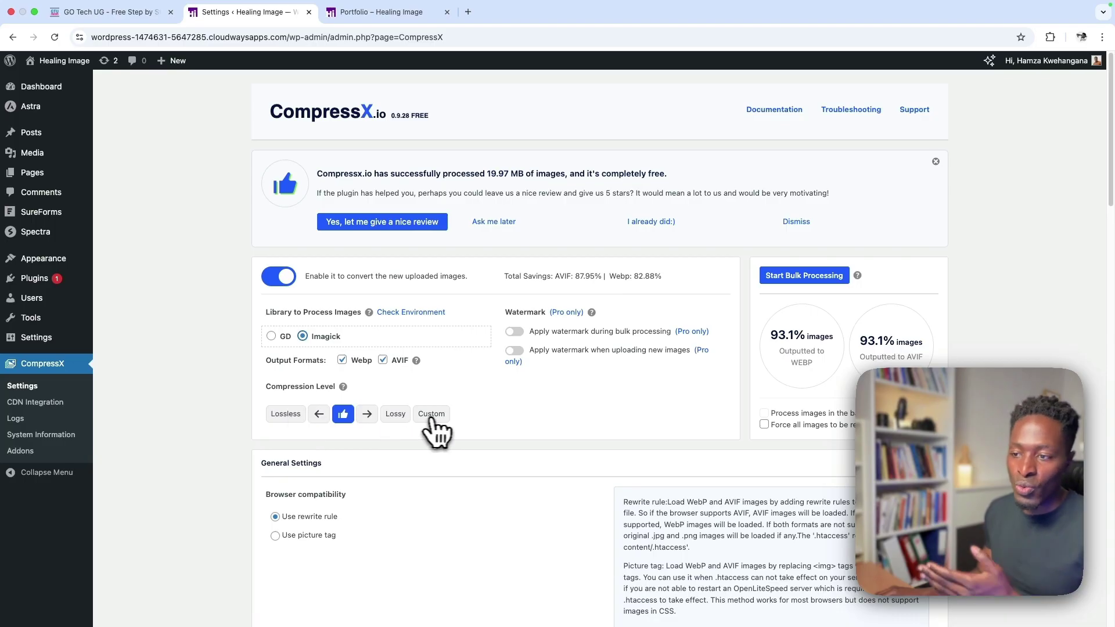
Read the explanation of the rewrite rule and picture tag options for browser compatibility in the CompressX General Settings.
scroll(476, 435, down, 6)
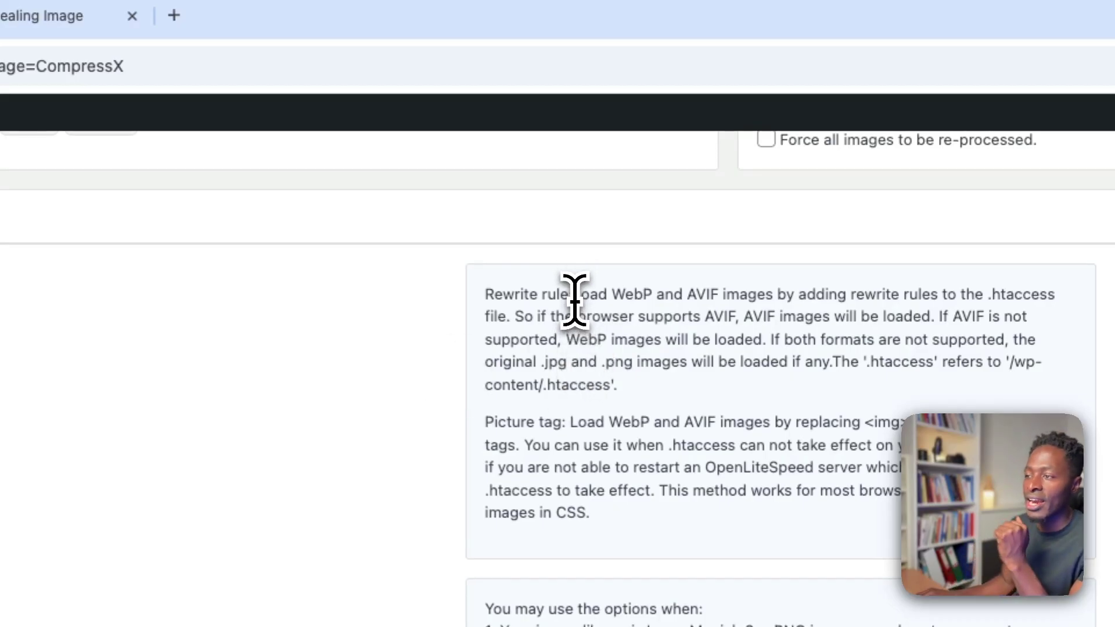
drag(575, 301, 532, 320)
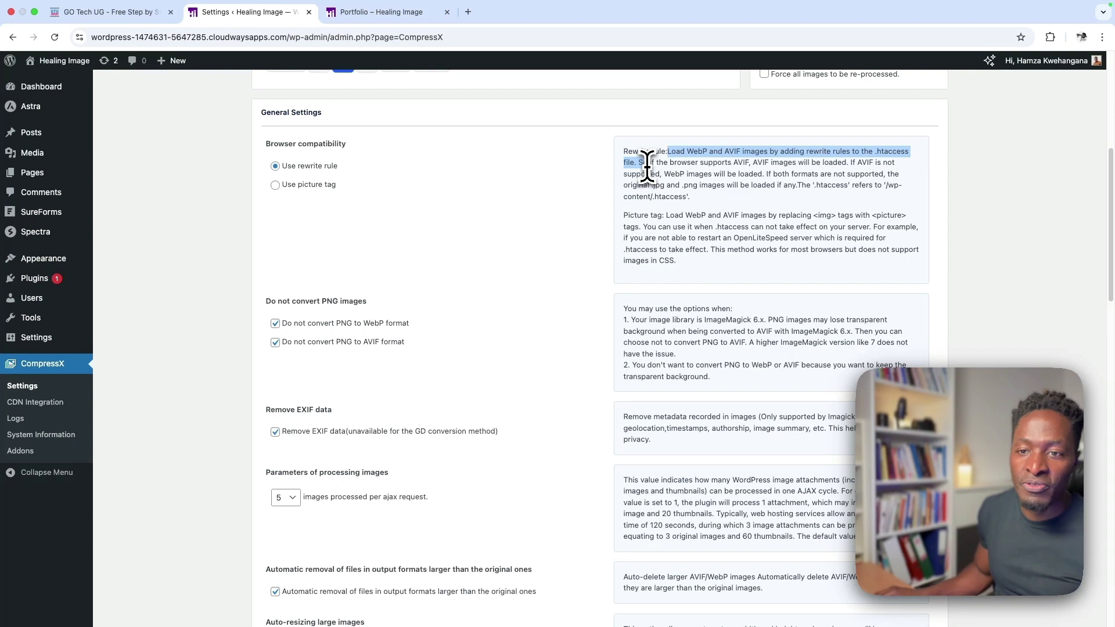
click(639, 216)
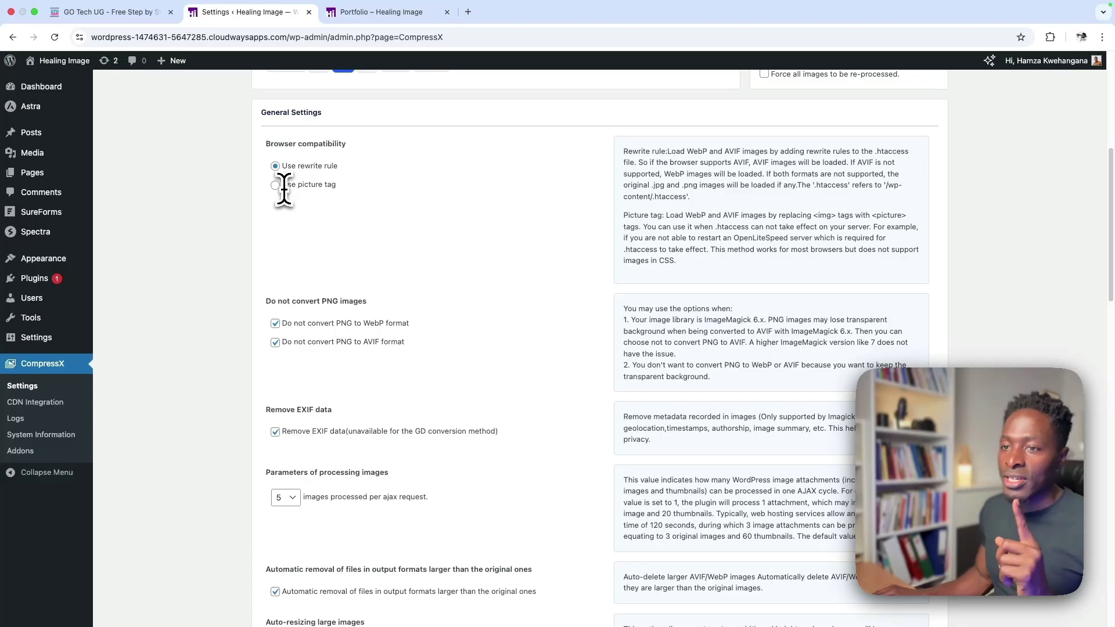
Review the remaining CompressX General Settings, including PNG conversion, EXIF removal, images per request, removal of larger files and auto-resizing.
scroll(301, 266, down, 5)
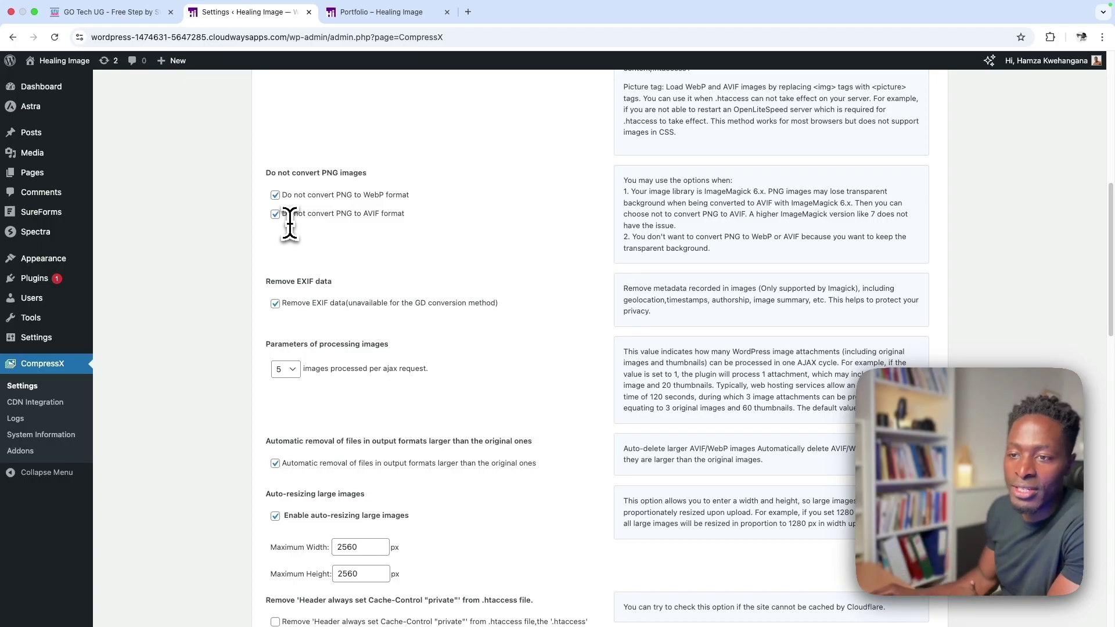
scroll(296, 232, down, 3)
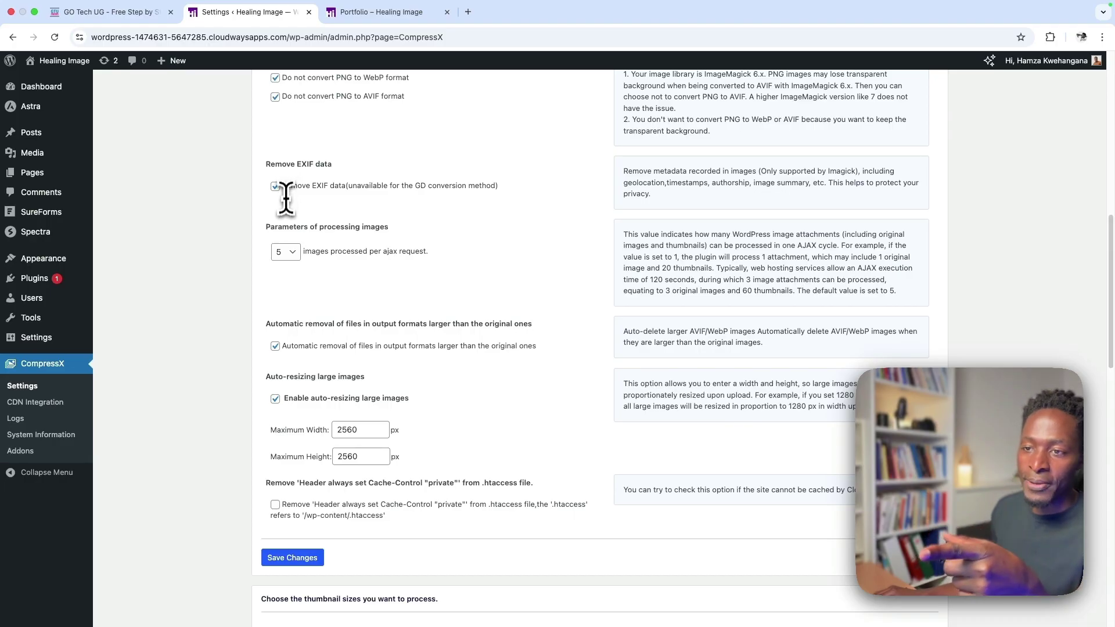
scroll(528, 265, down, 3)
scroll(533, 266, up, 3)
scroll(533, 265, up, 10)
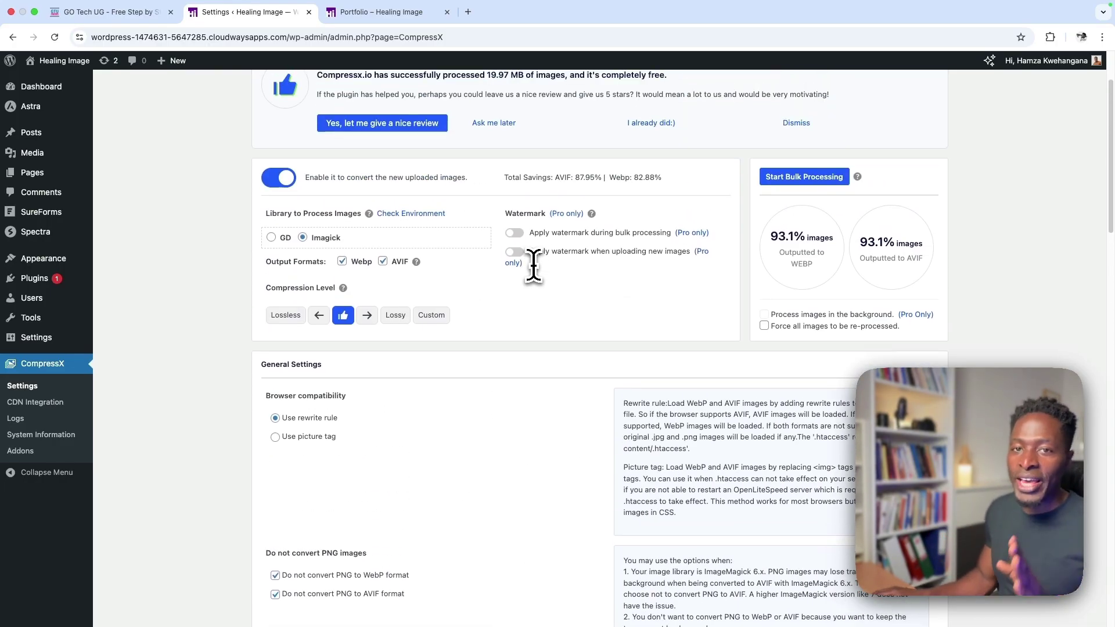
scroll(530, 266, up, 2)
scroll(503, 294, down, 5)
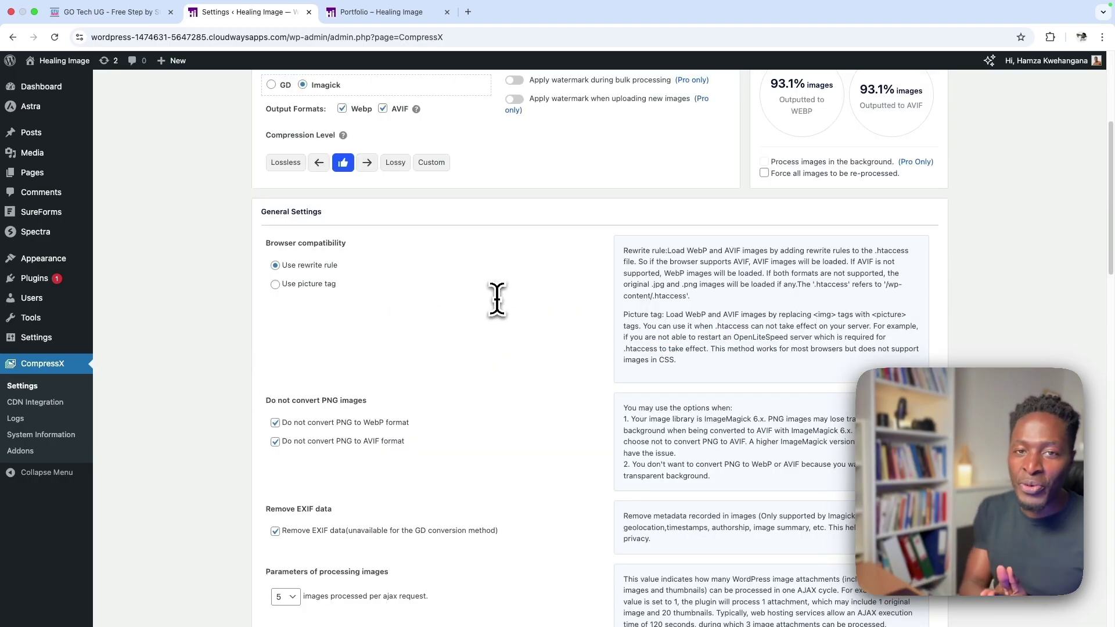
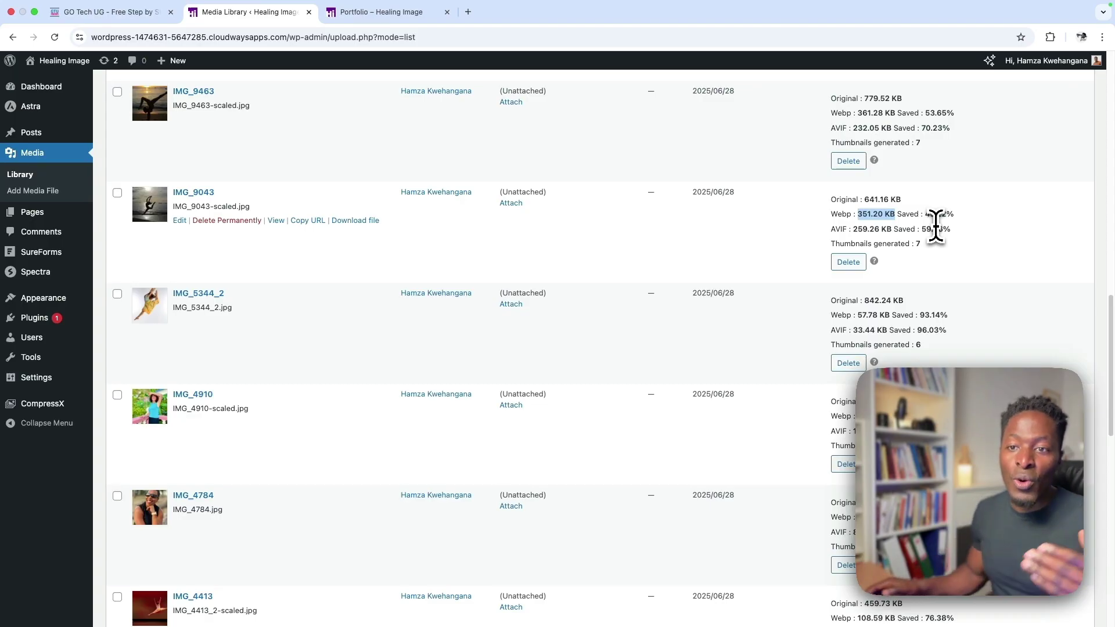
Switch the Media Library to grid view, and glance at the live Portfolio page before returning to the library.
scroll(799, 194, up, 20)
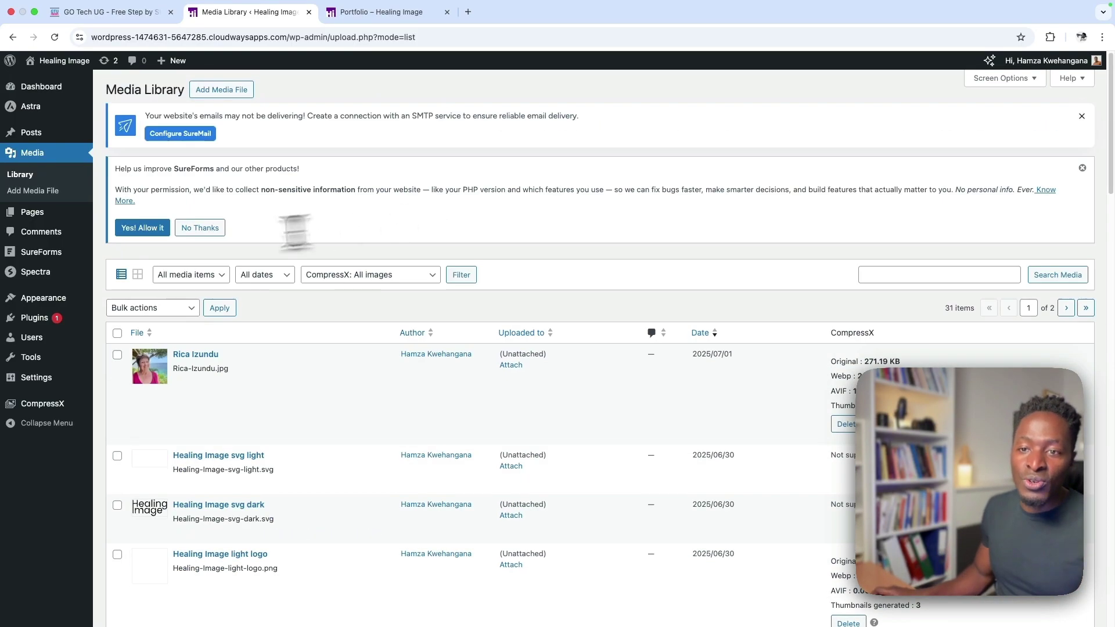
click(137, 274)
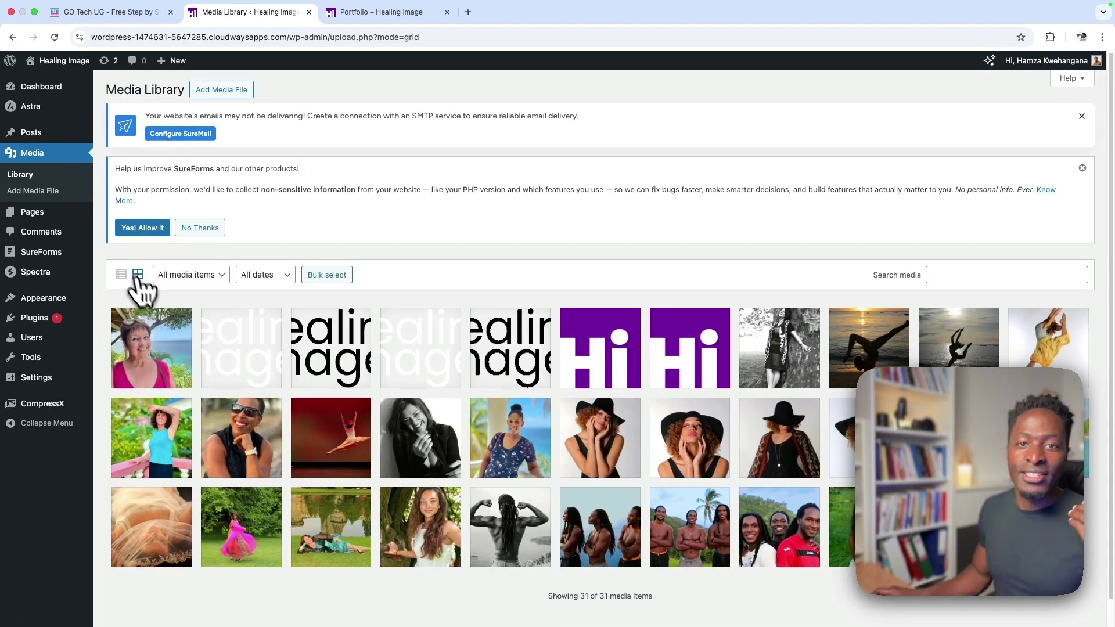
scroll(226, 429, down, 1)
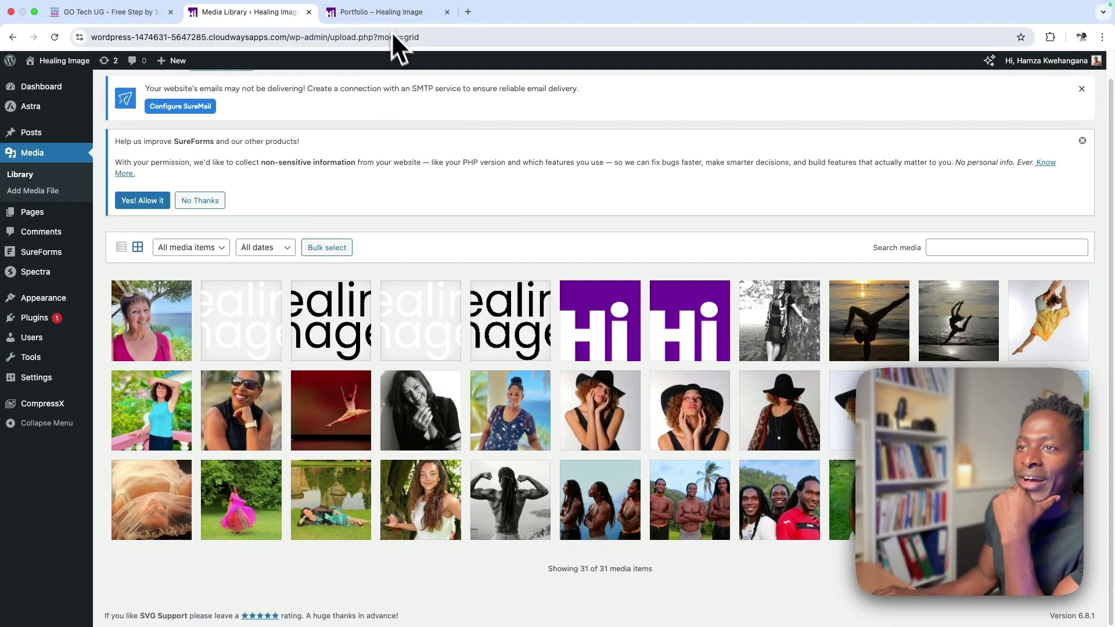
click(386, 21)
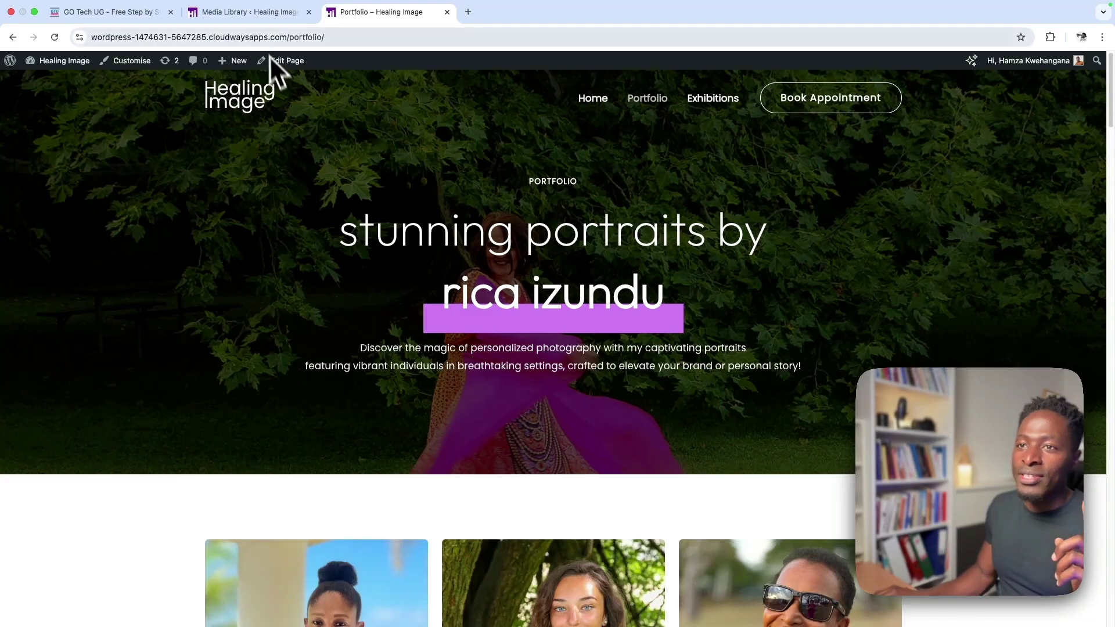
click(259, 22)
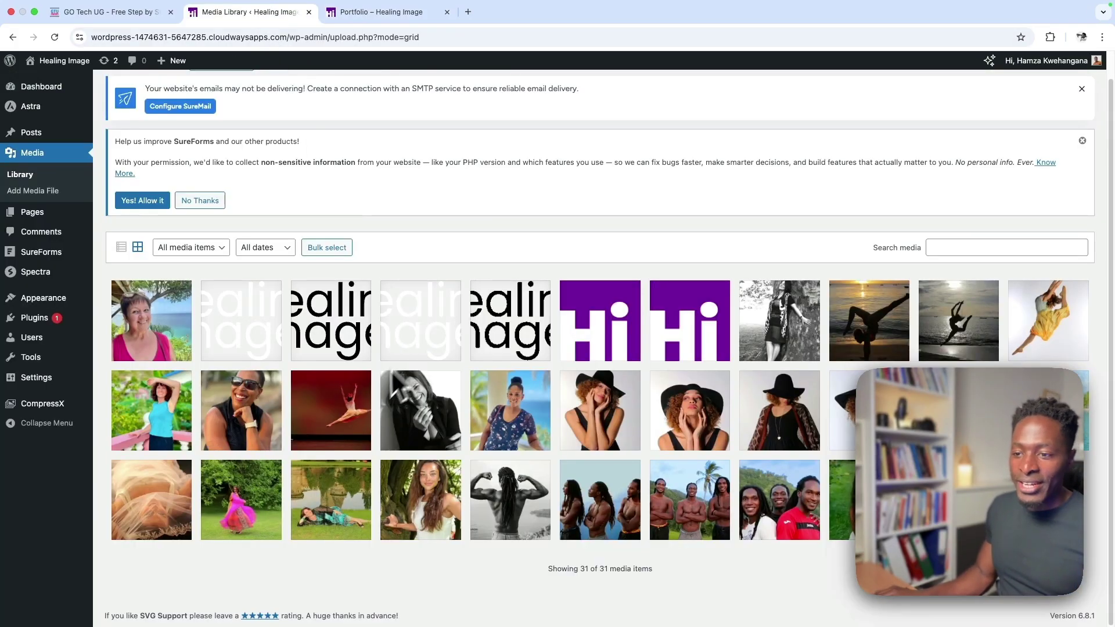
Upload the stage dance photo RI-dance-image-stage-3.jpg to the Media Library.
scroll(235, 317, up, 1)
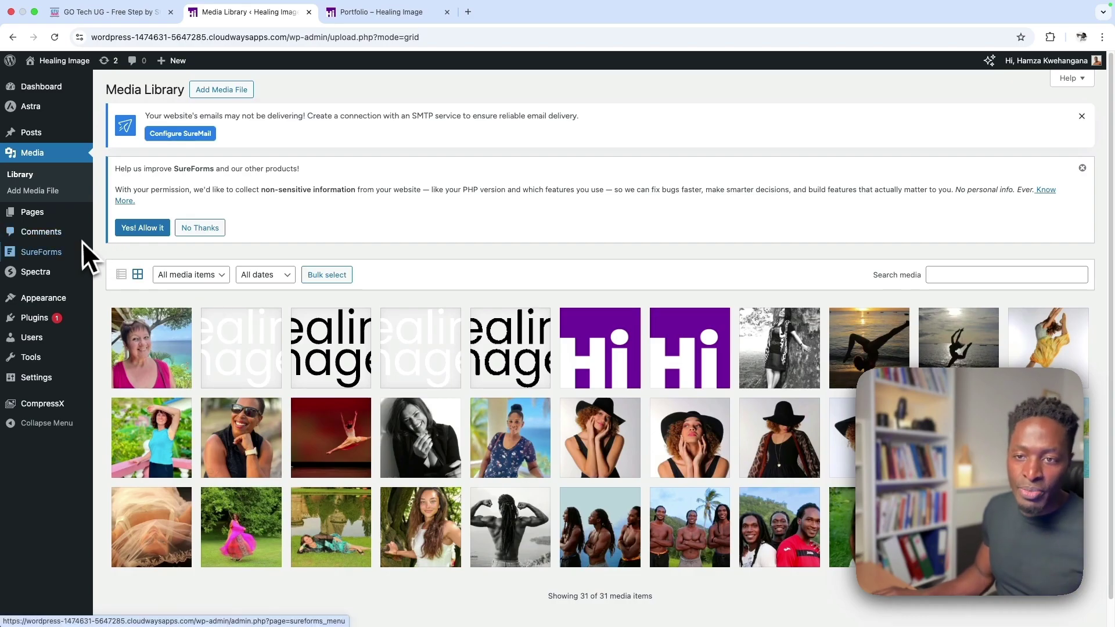
click(67, 174)
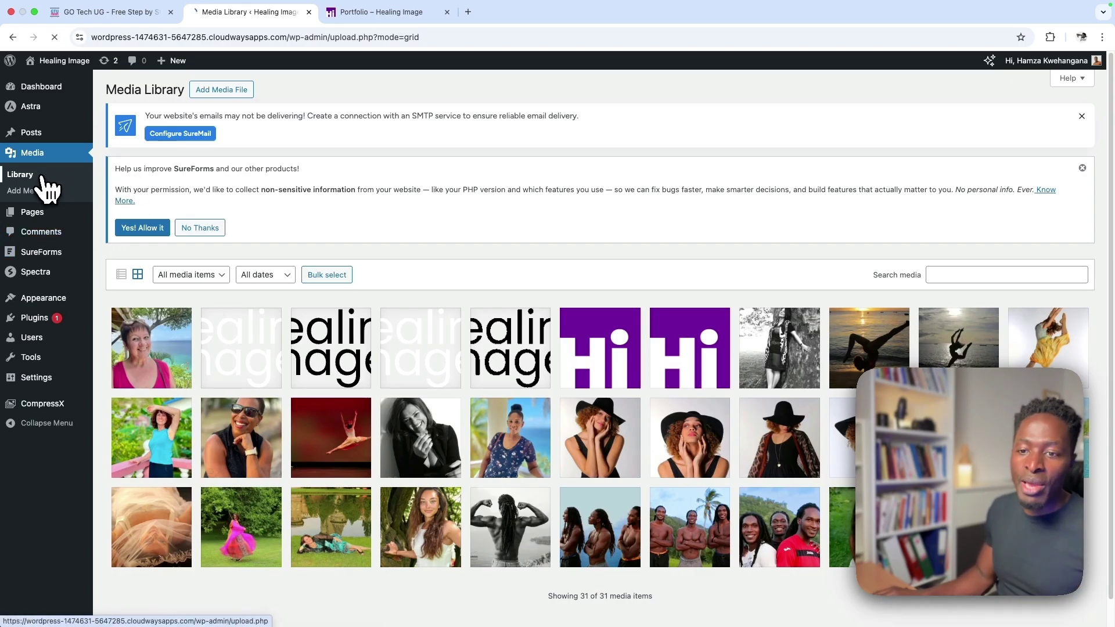
click(224, 90)
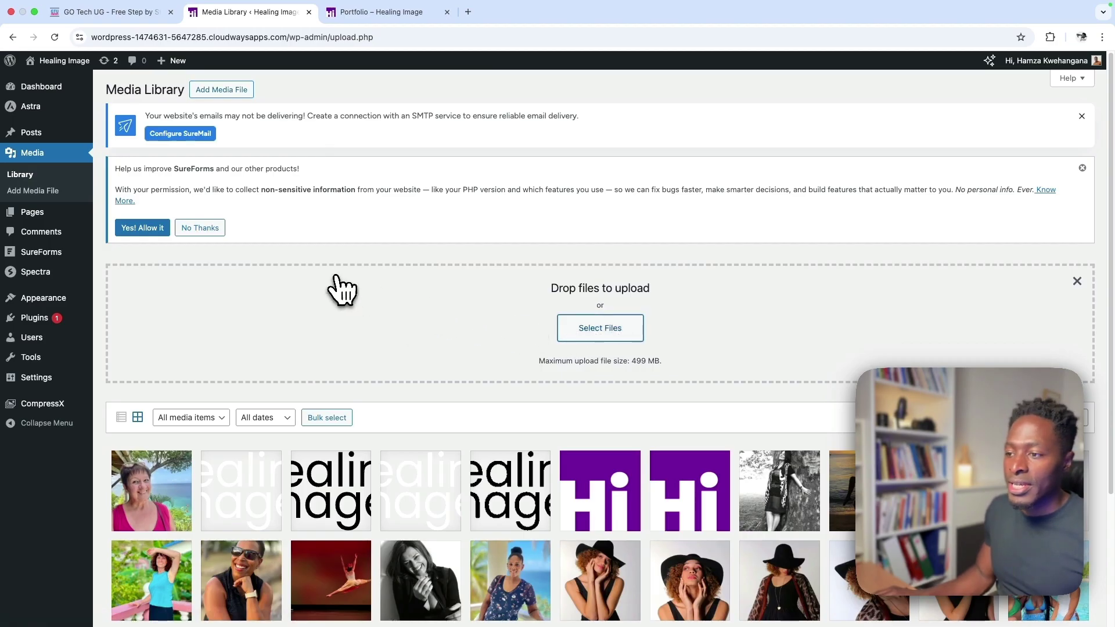
drag(342, 289, 333, 276)
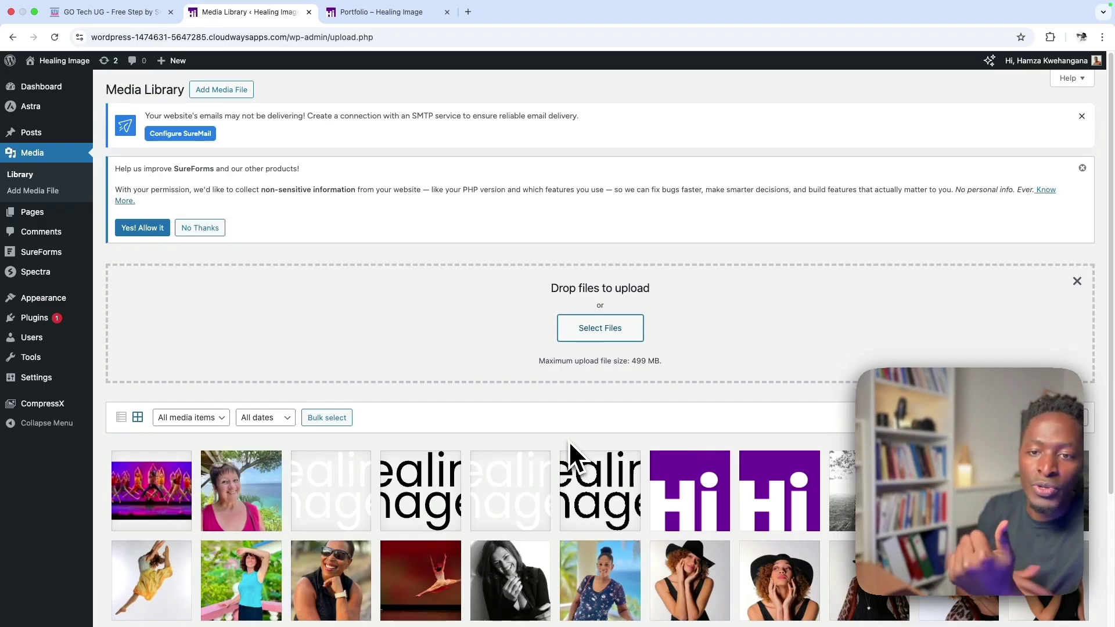
Open the CompressX settings and switch the conversion of newly uploaded images off and on again.
click(56, 406)
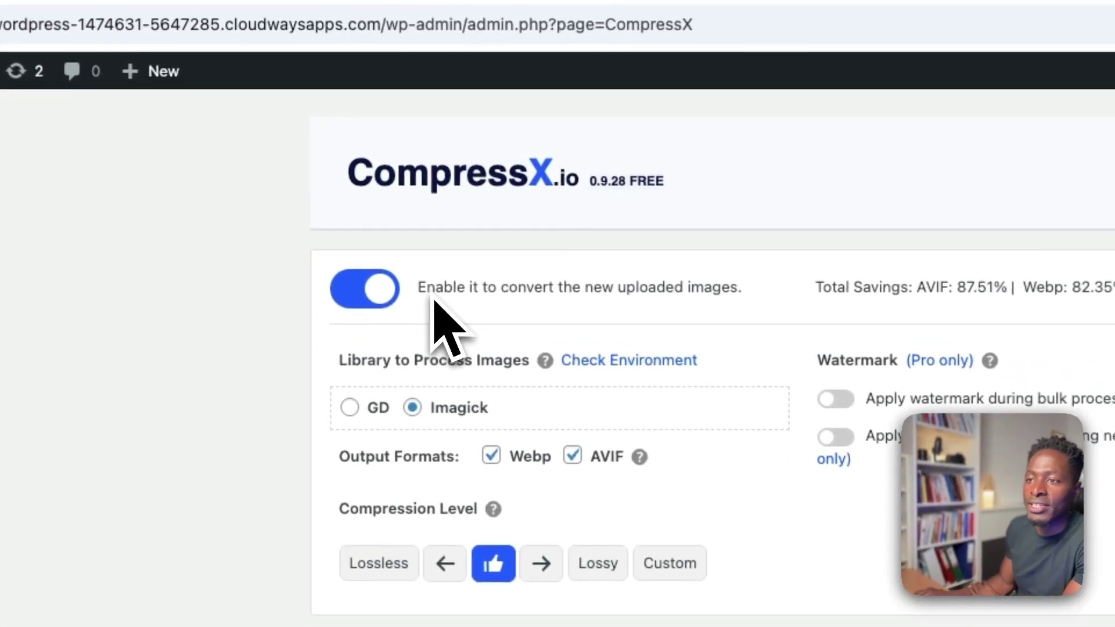
click(349, 294)
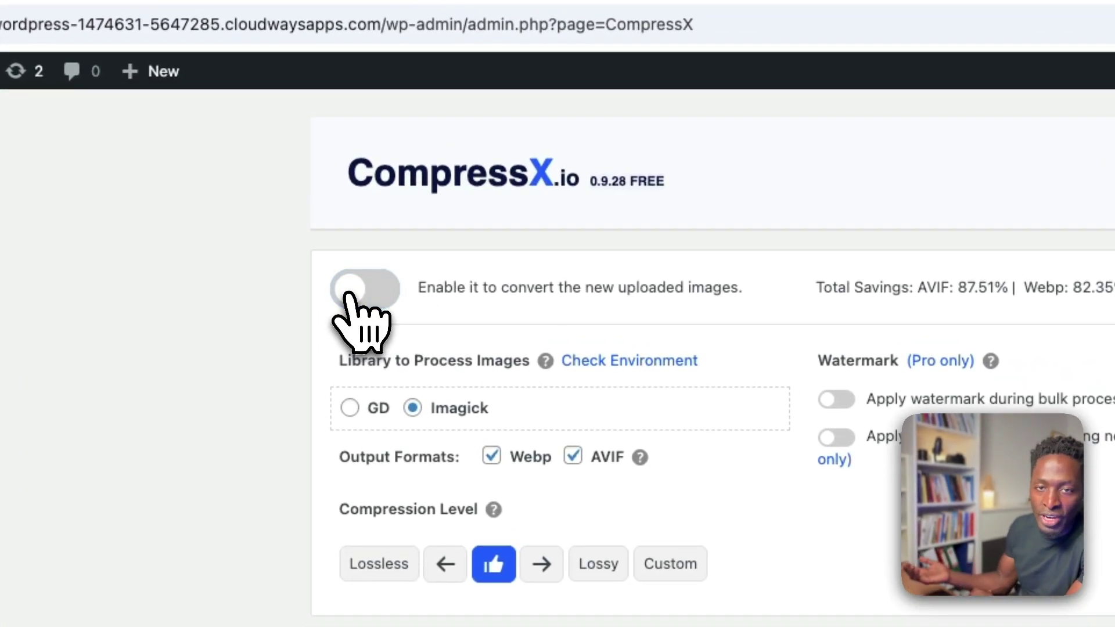
click(380, 293)
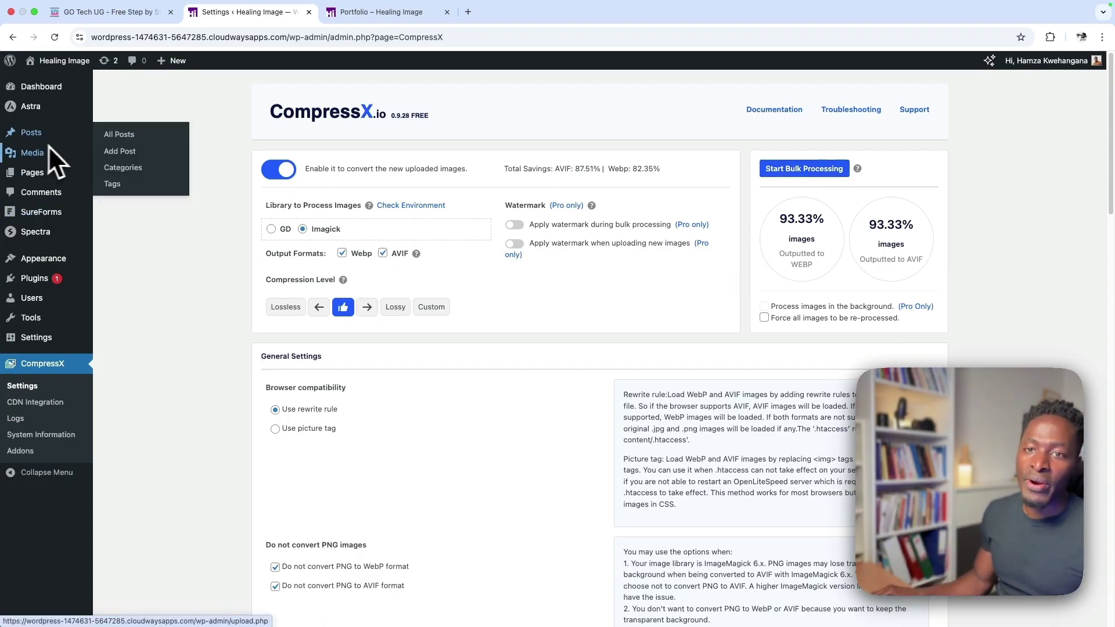
Check the original and WebP file sizes of the uploaded stage dance photo in the Media Library, and close its attachment details.
click(111, 155)
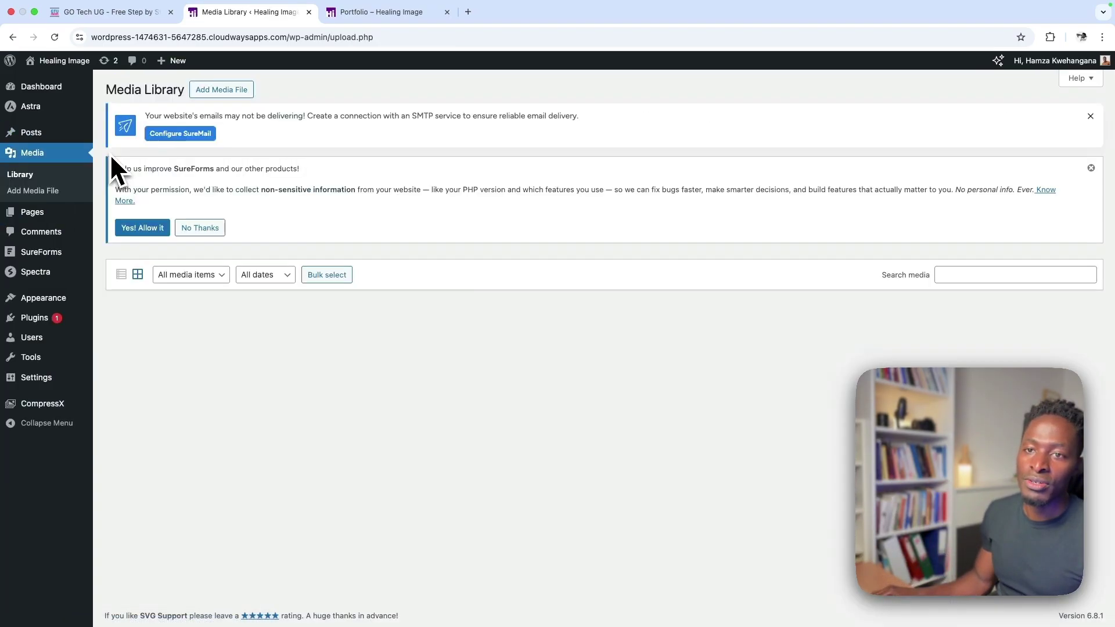
click(126, 349)
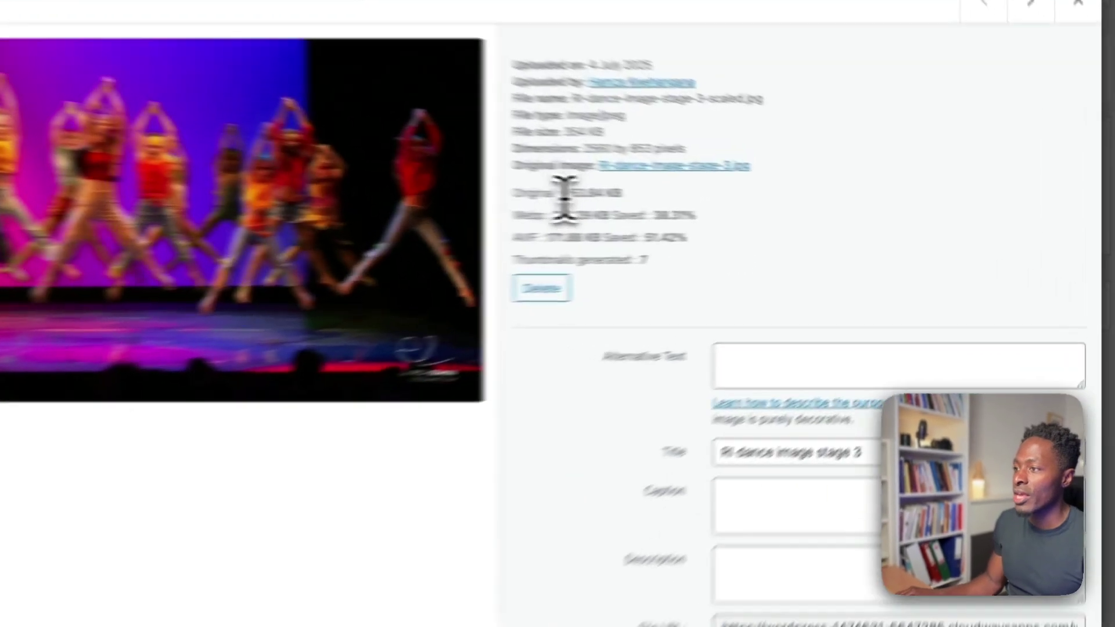
drag(565, 197, 613, 196)
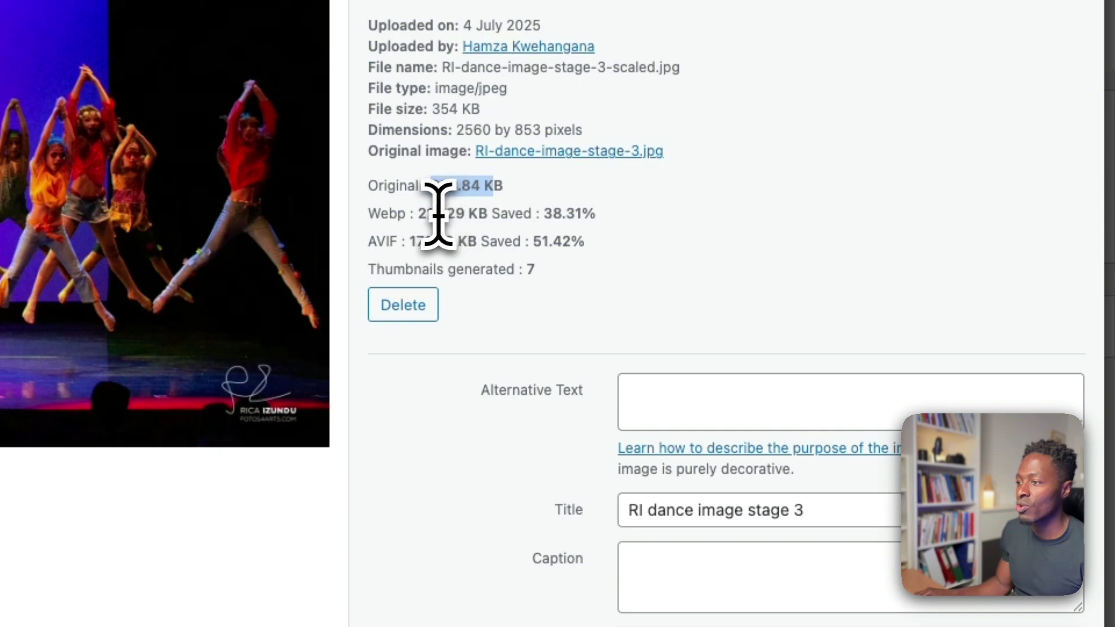
drag(419, 215, 442, 221)
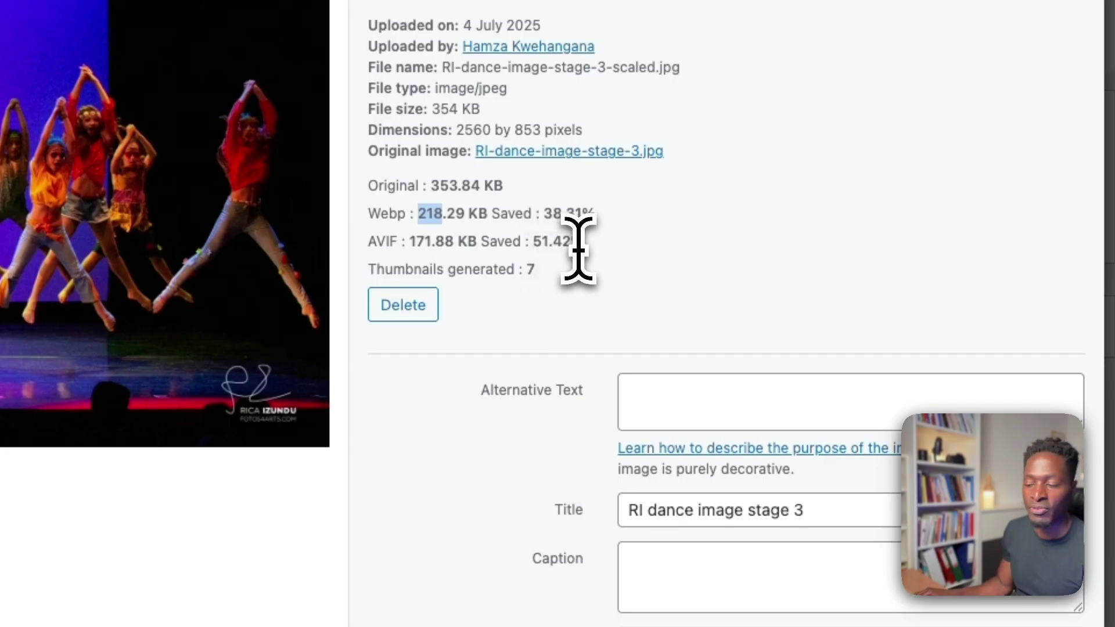
key(Escape)
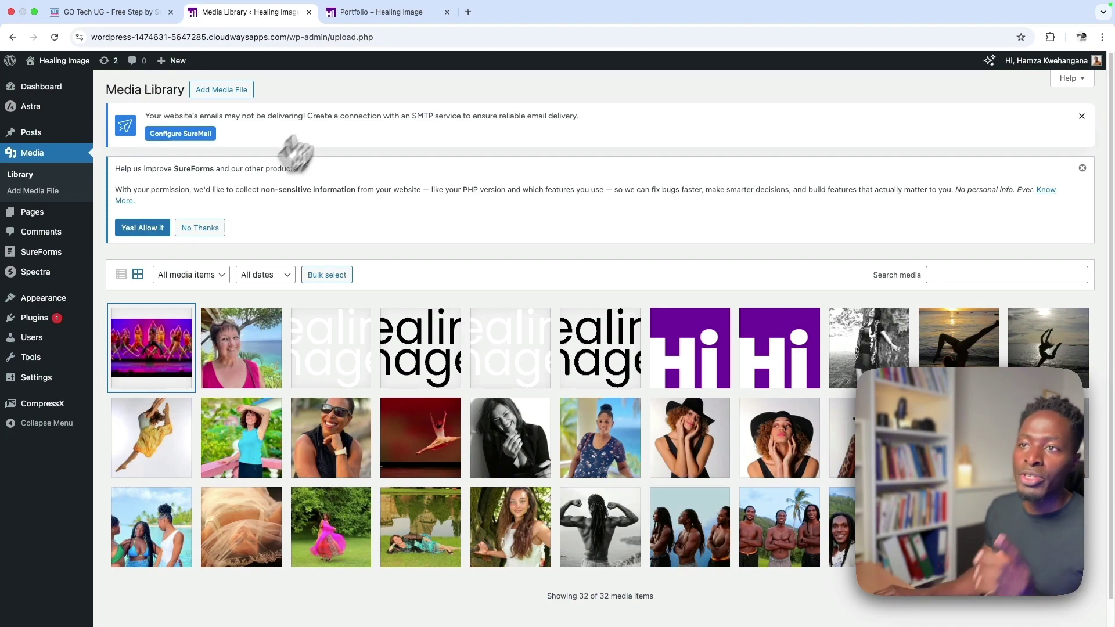
Open the Portfolio page for editing from the list of all pages.
click(378, 13)
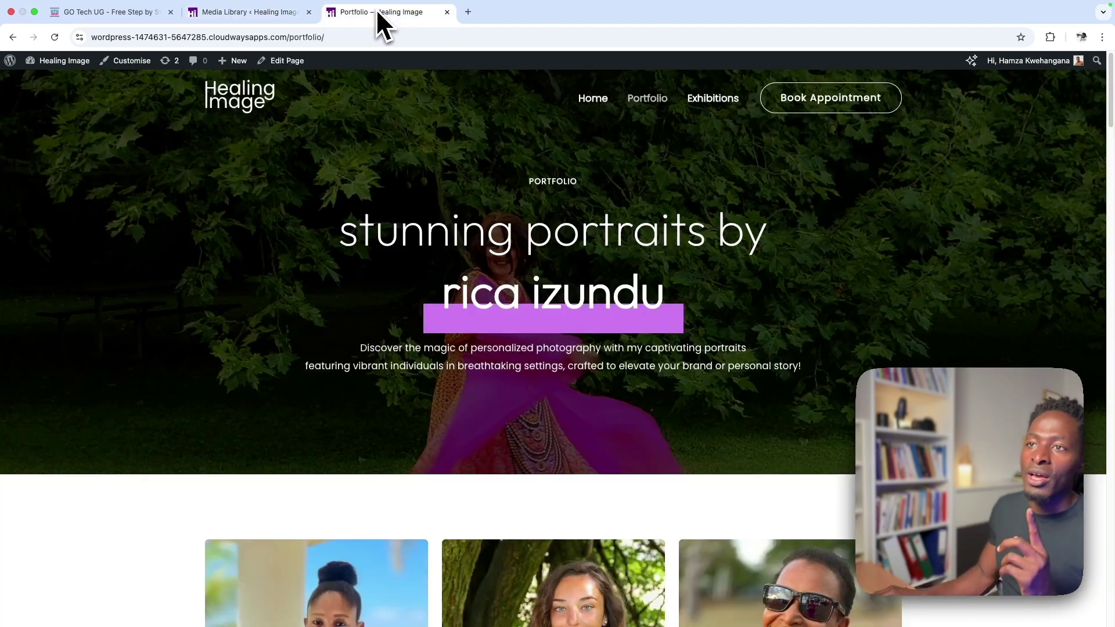
click(247, 14)
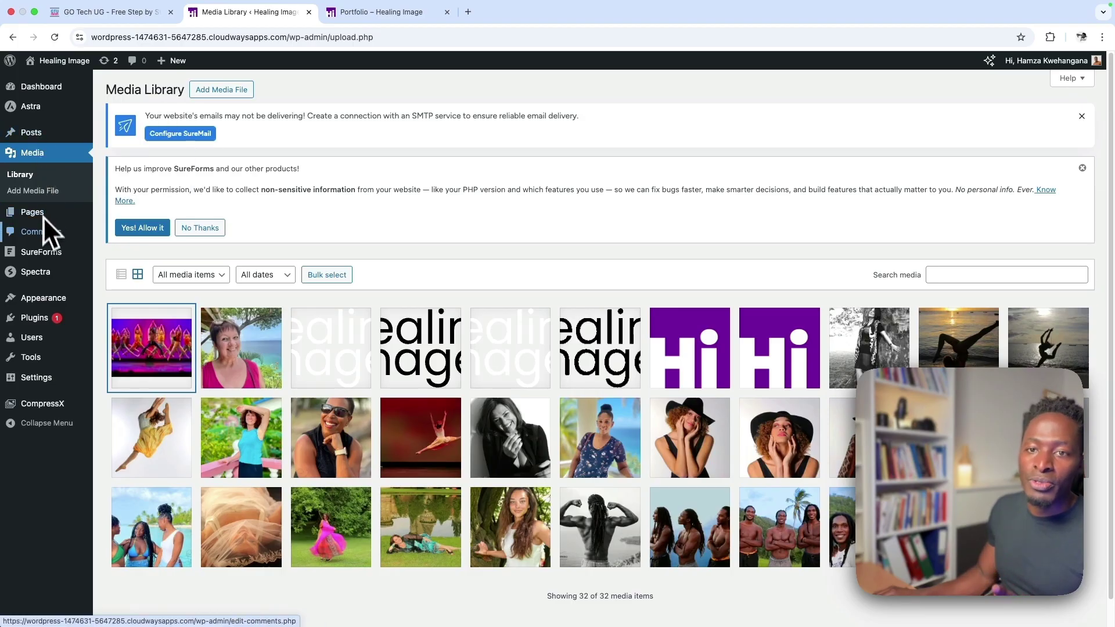
mouse_move(92, 220)
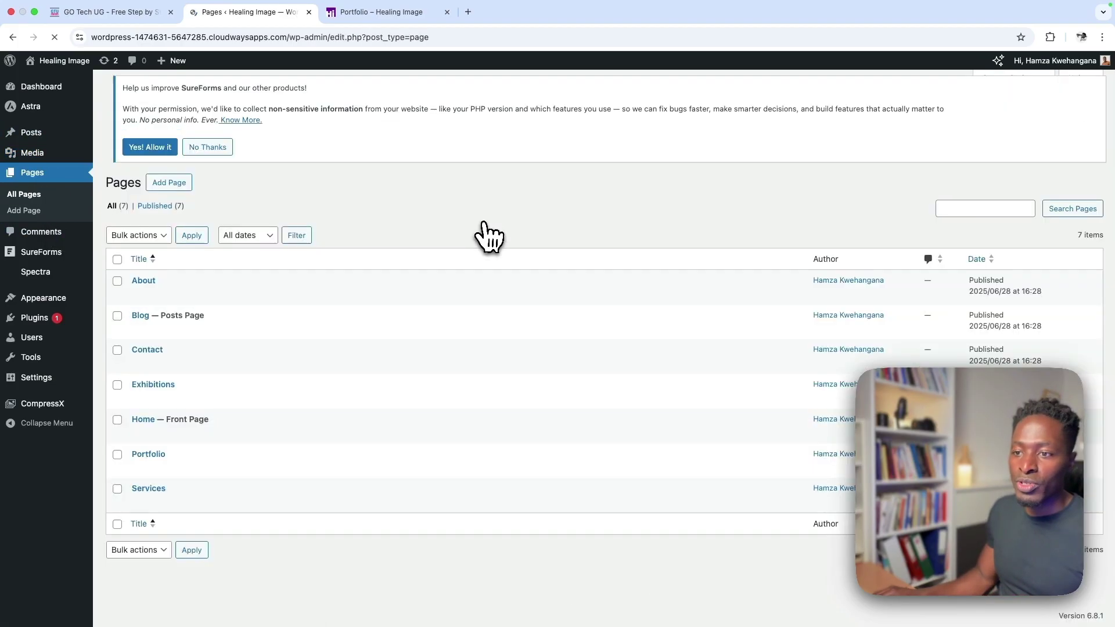
scroll(433, 378, down, 1)
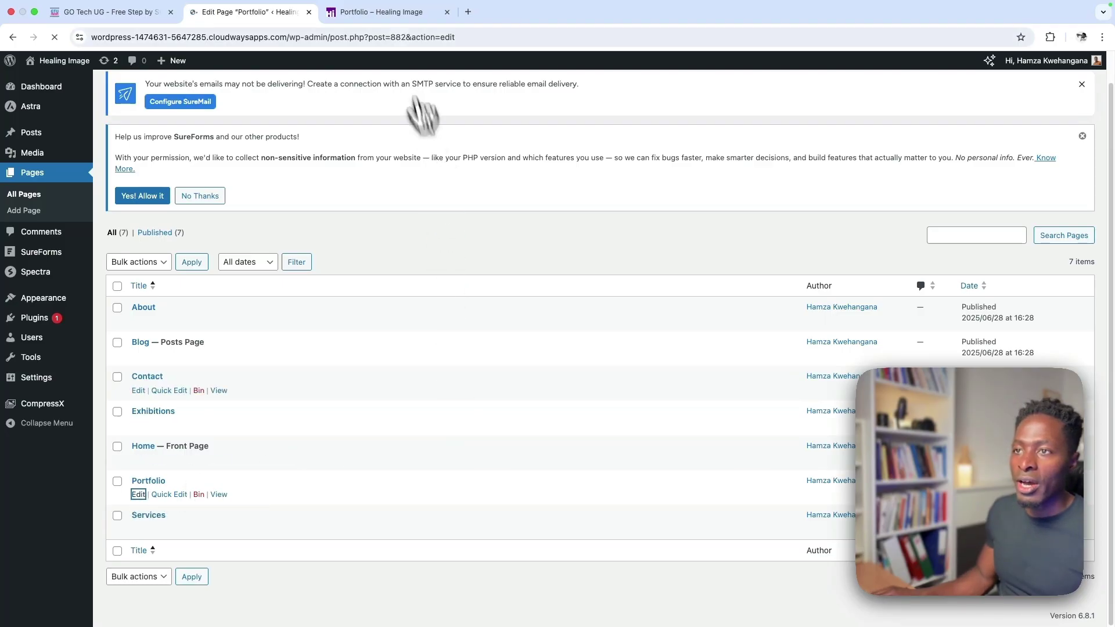
click(387, 16)
click(229, 13)
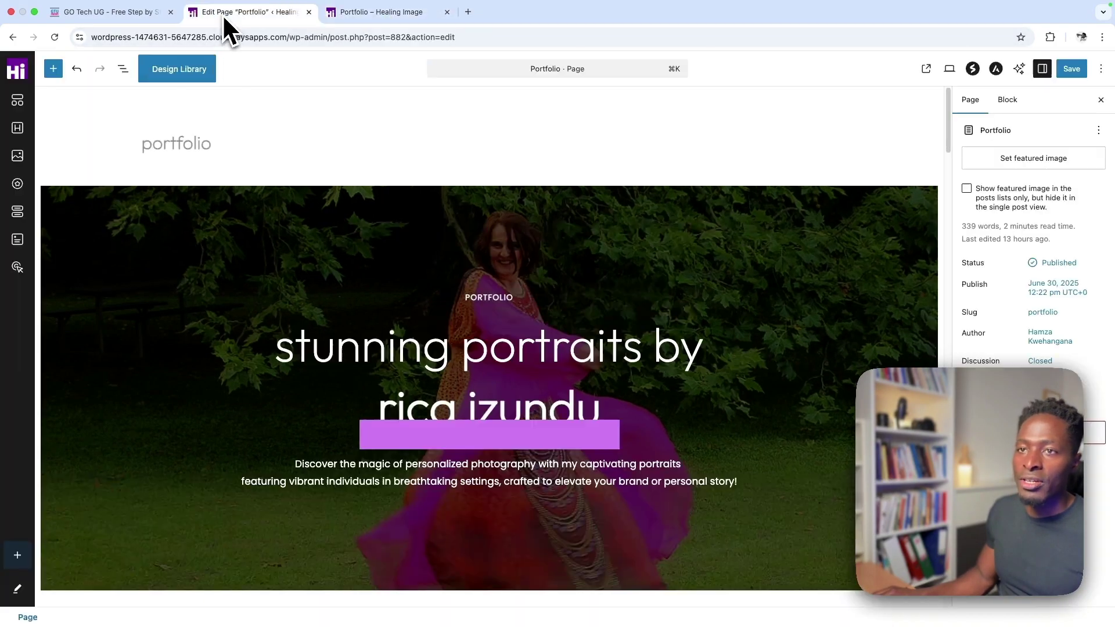
Select the Image Gallery block under the "more from the gallery" heading of the Portfolio page.
scroll(604, 399, down, 5)
scroll(604, 399, down, 10)
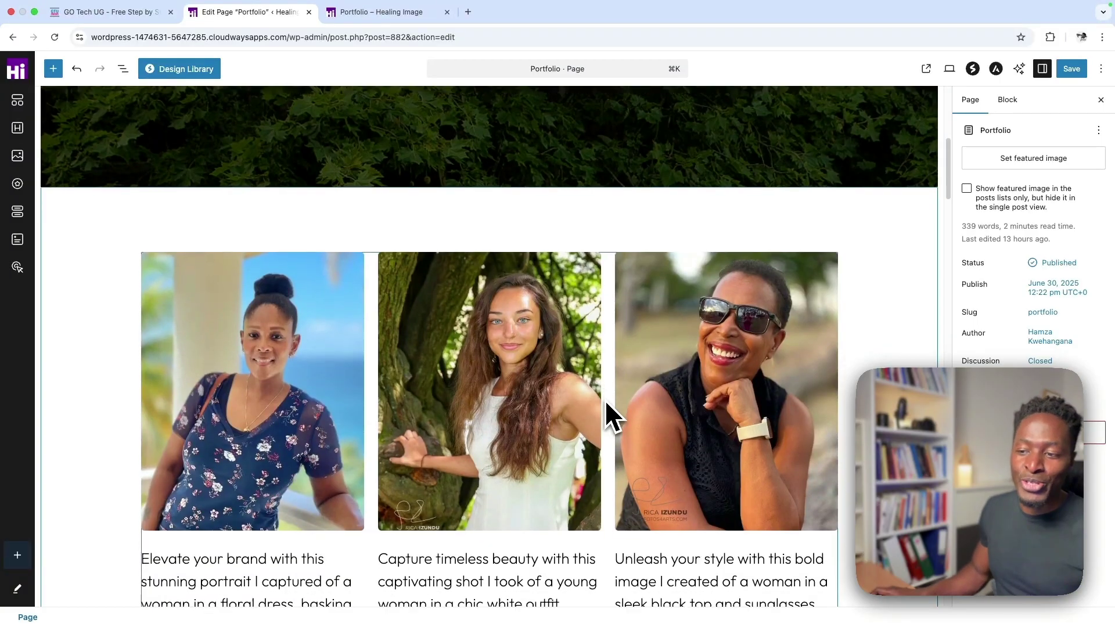
scroll(606, 401, down, 8)
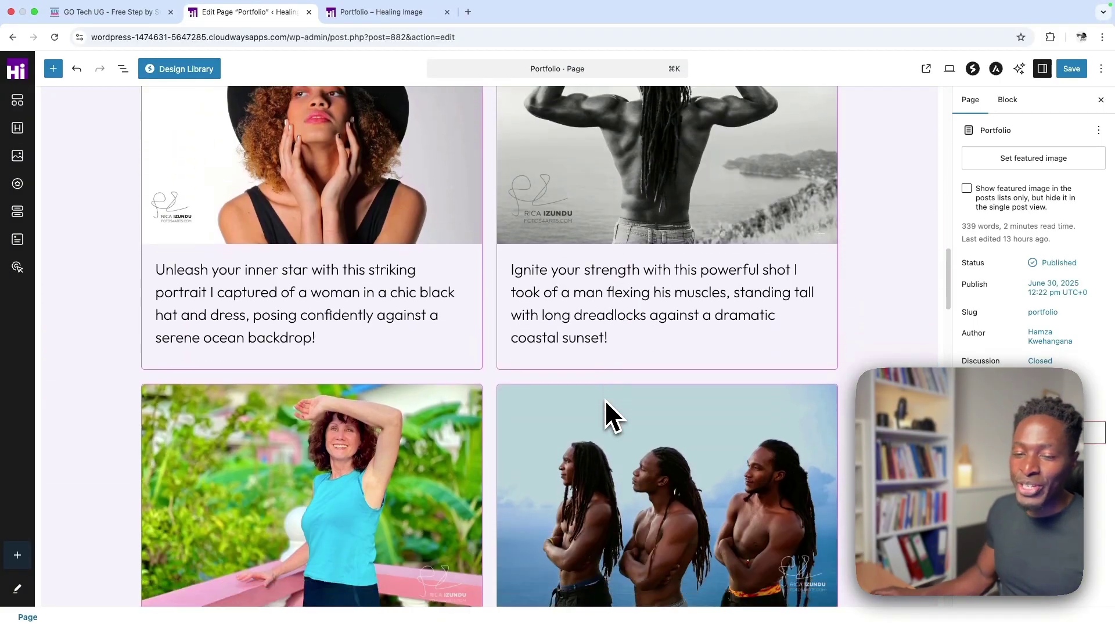
scroll(605, 399, down, 8)
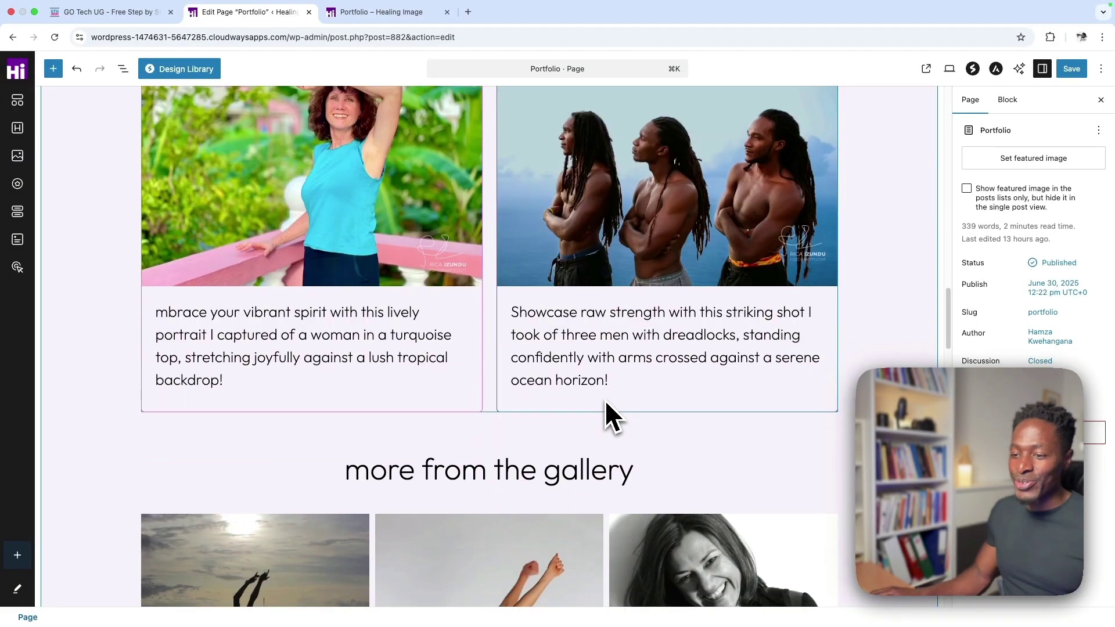
scroll(604, 399, down, 1)
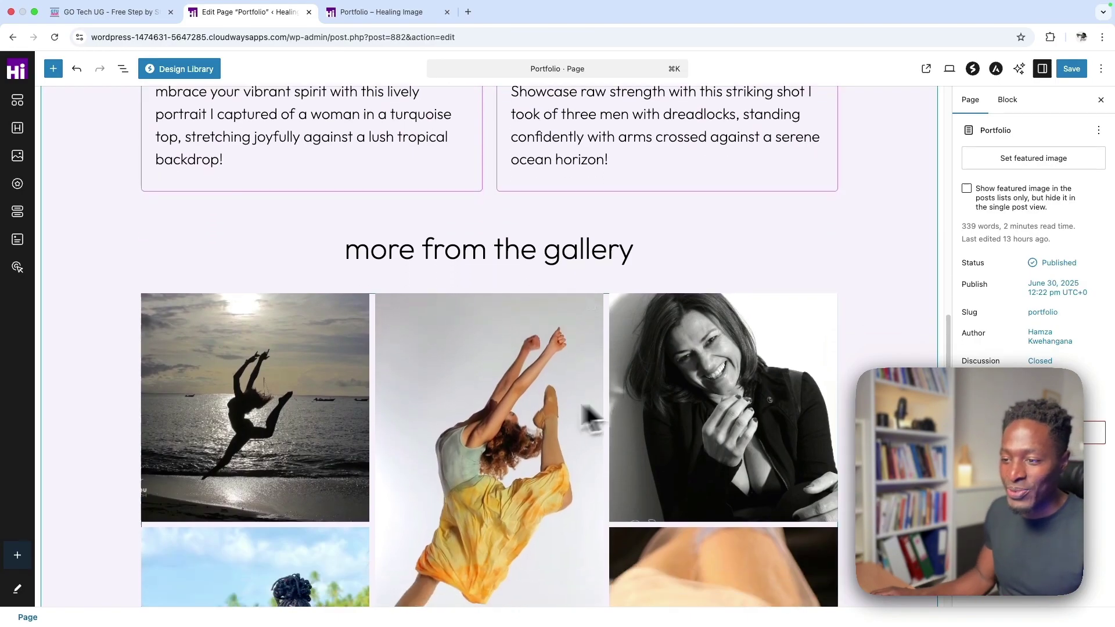
click(385, 410)
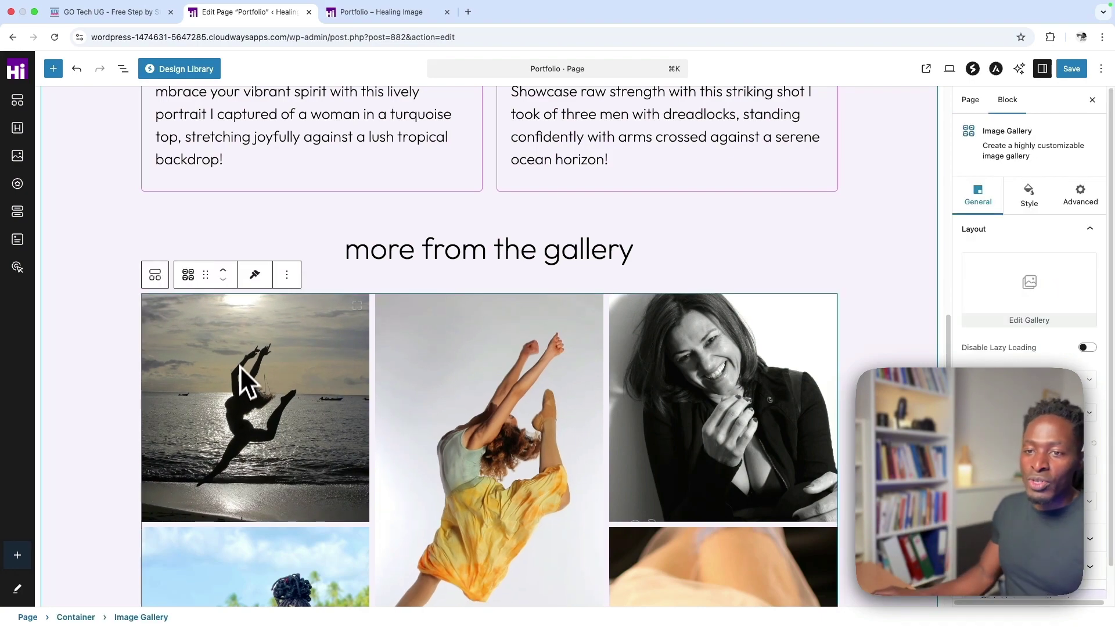
Add the stage dance photo RI-dance-image-stage-3-scaled.jpg from the media library to the Image Gallery block and update the gallery.
scroll(486, 457, down, 5)
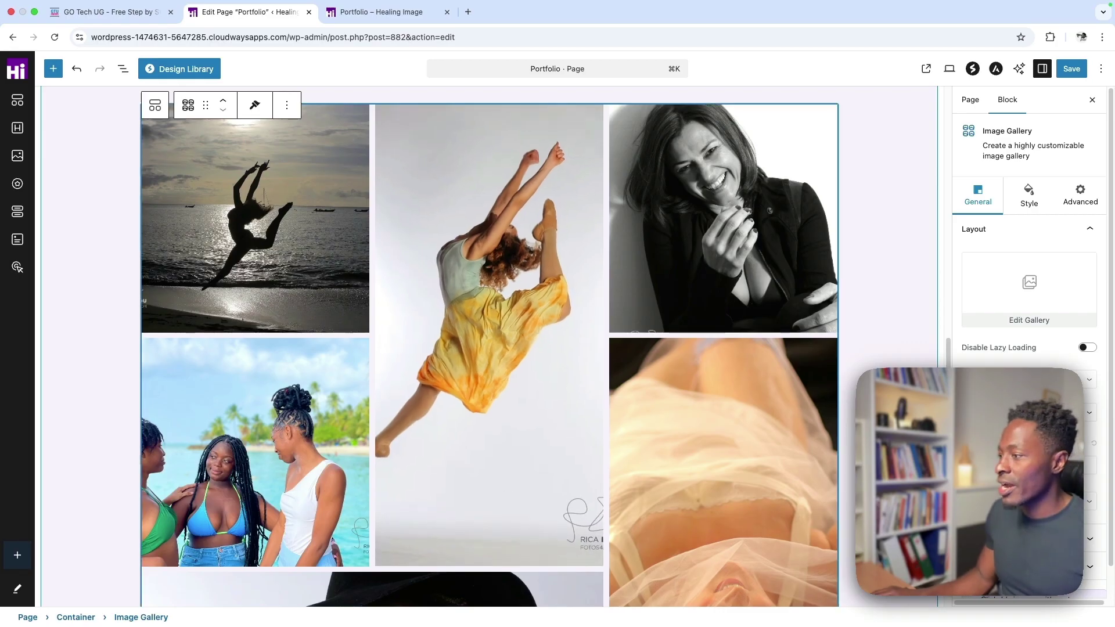
click(1028, 331)
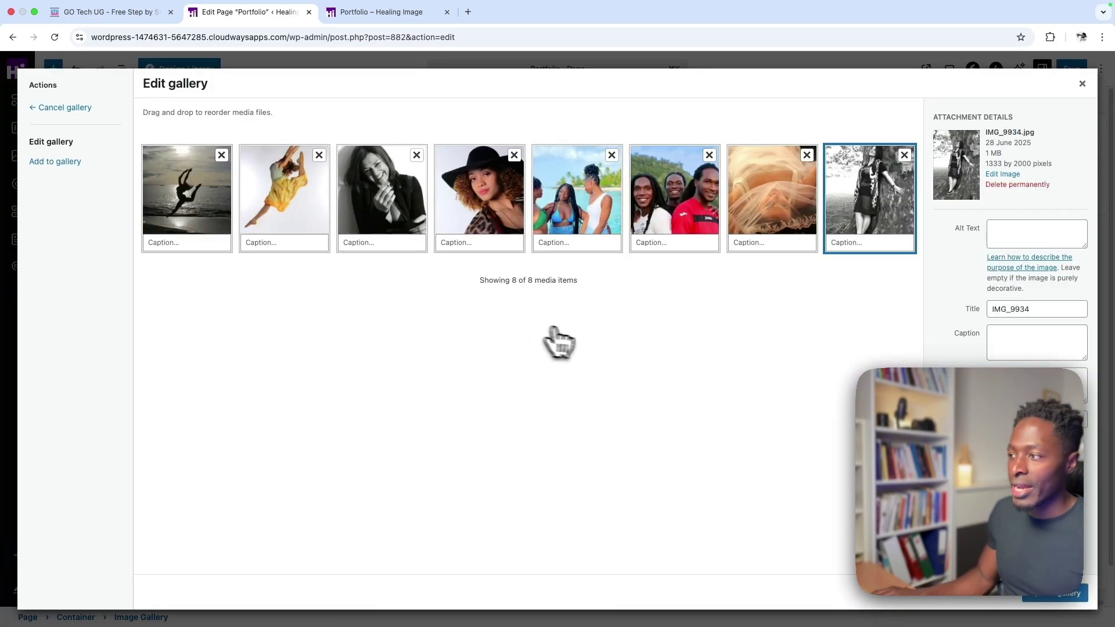
click(81, 172)
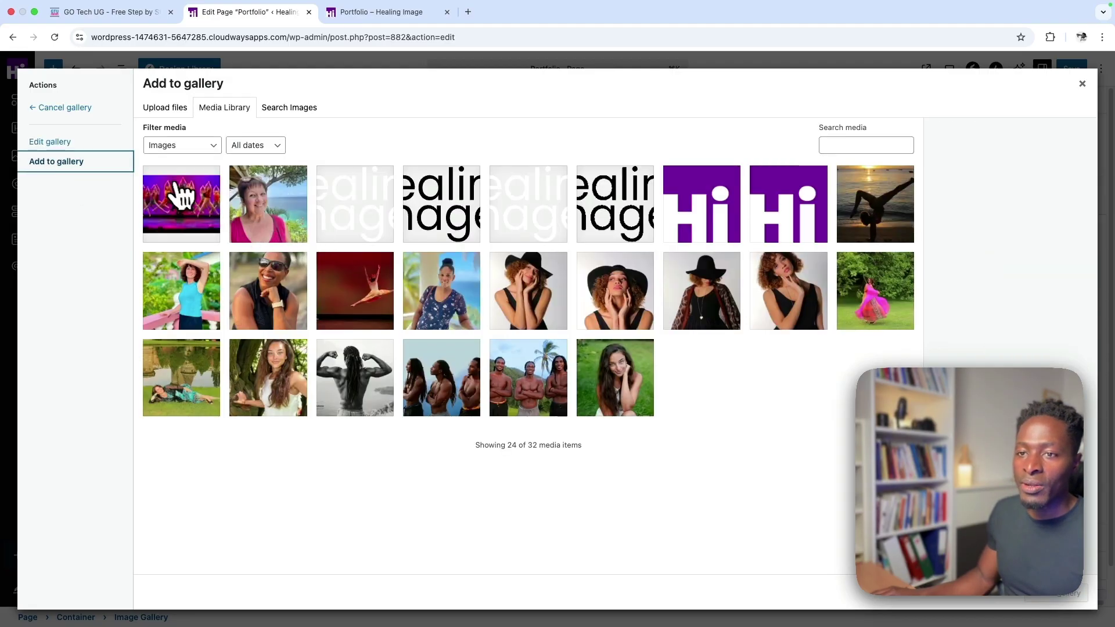
click(192, 209)
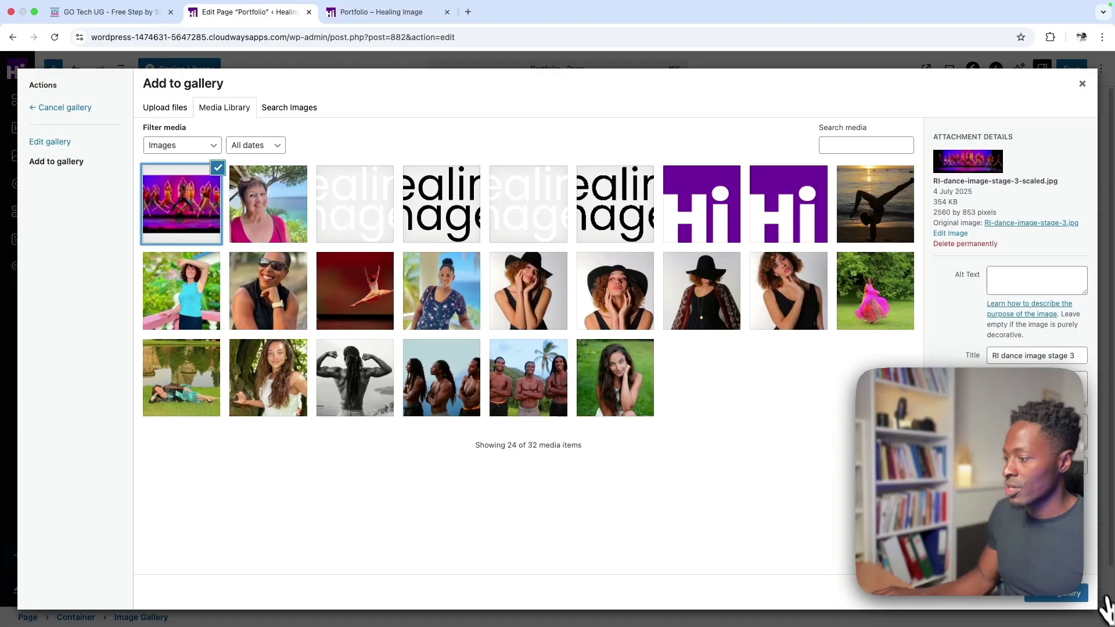
click(1064, 595)
click(1066, 593)
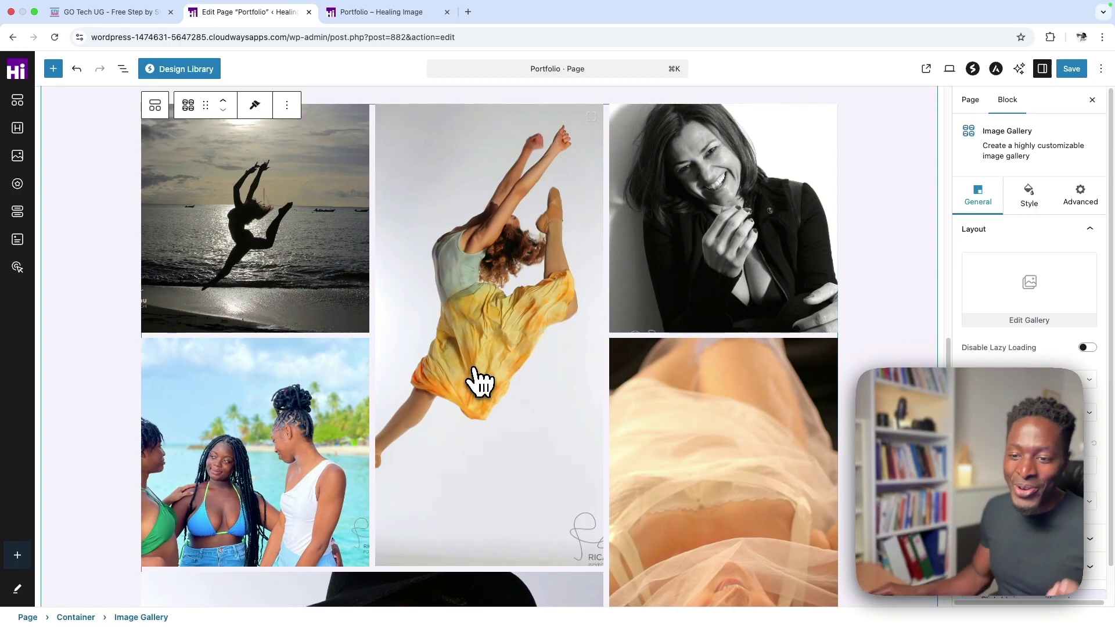
Check the stage dance photo's placement at the end of the gallery and save the Portfolio page.
scroll(486, 336, down, 10)
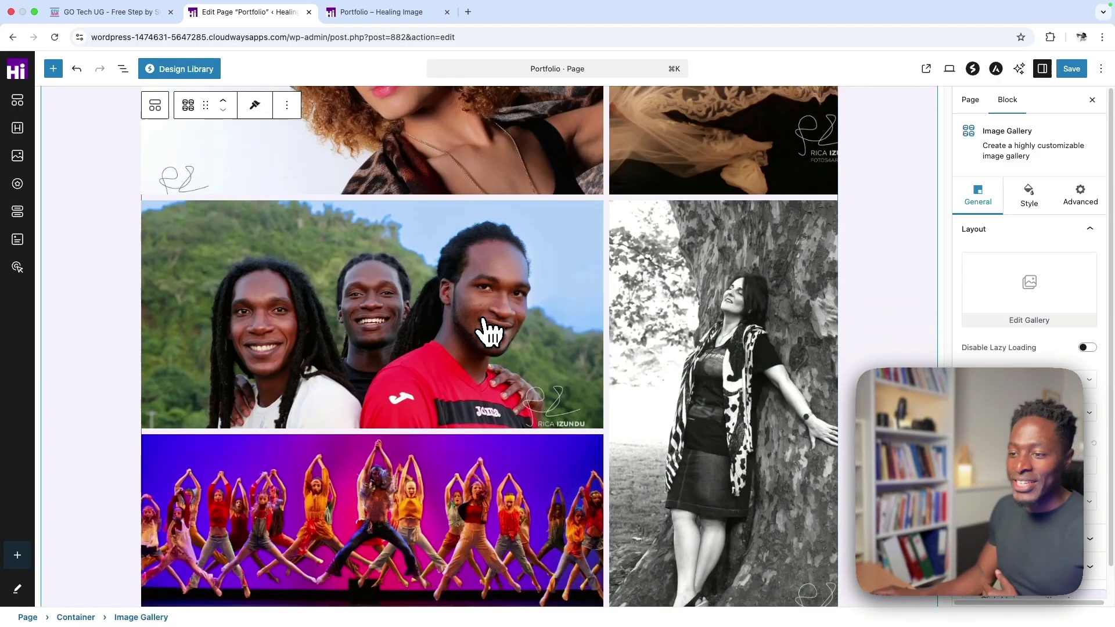
scroll(482, 331, down, 7)
scroll(488, 331, up, 3)
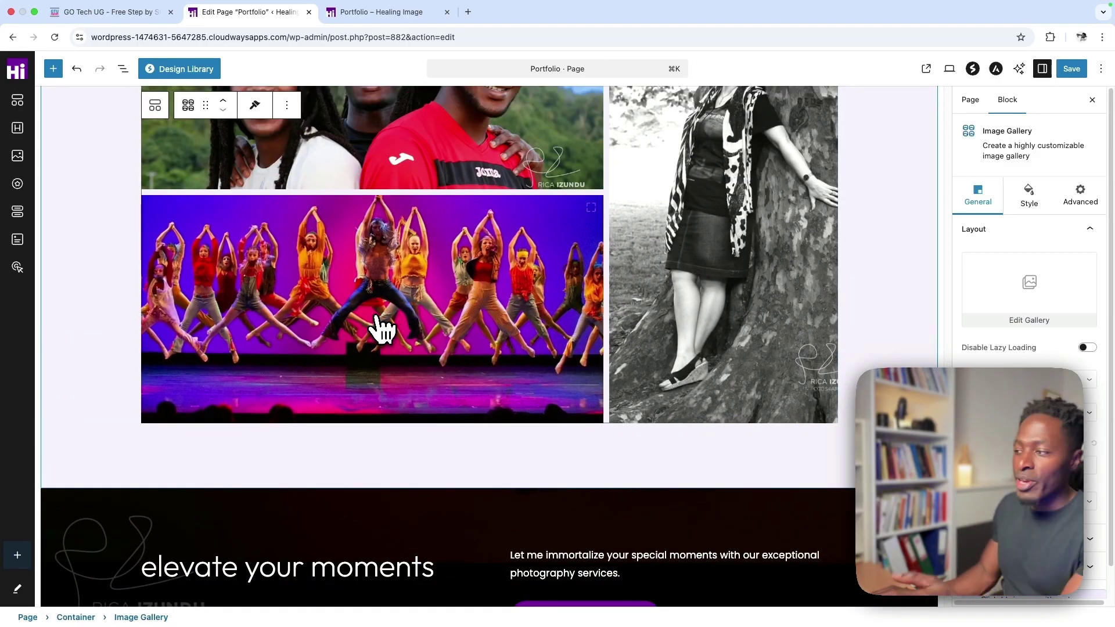
click(1070, 71)
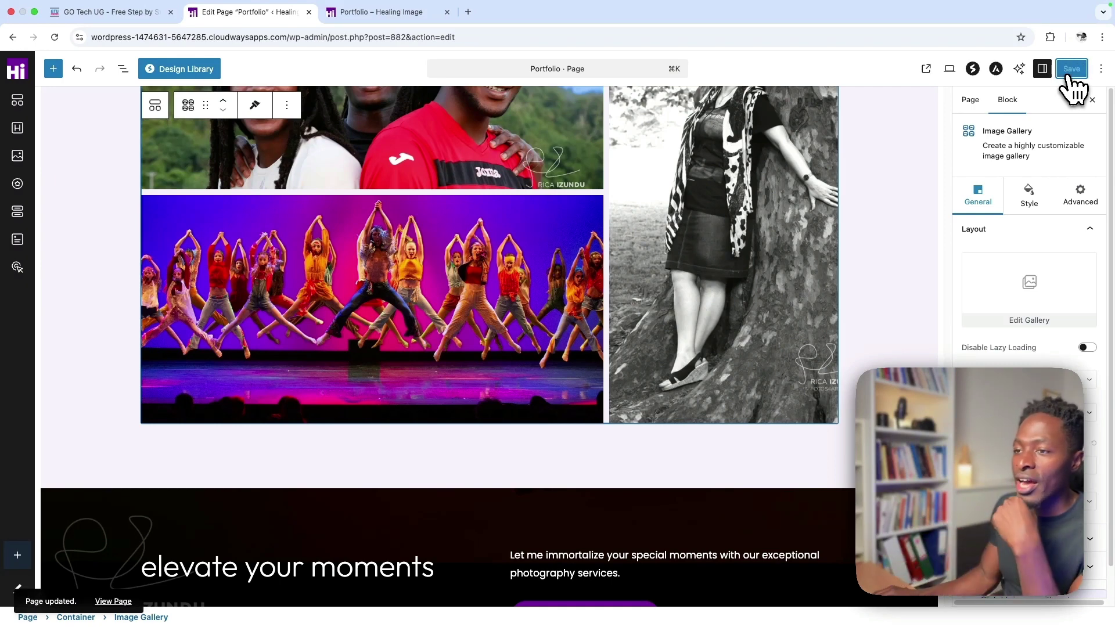
View the published Portfolio page, enlarge the stage dance photo in the gallery lightbox, and close it.
click(112, 603)
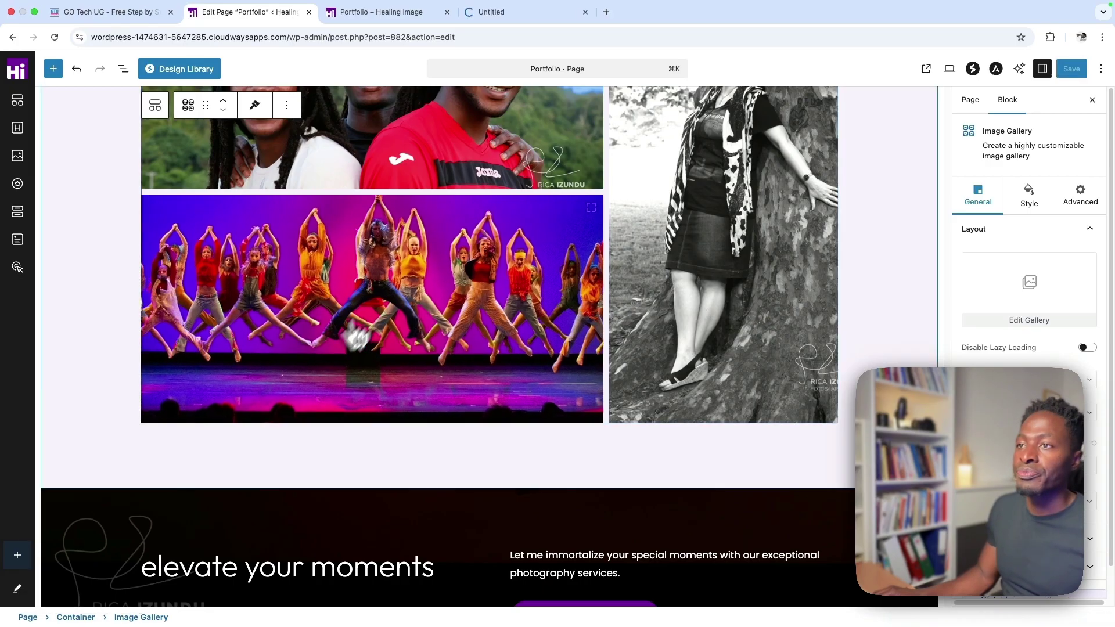
click(383, 12)
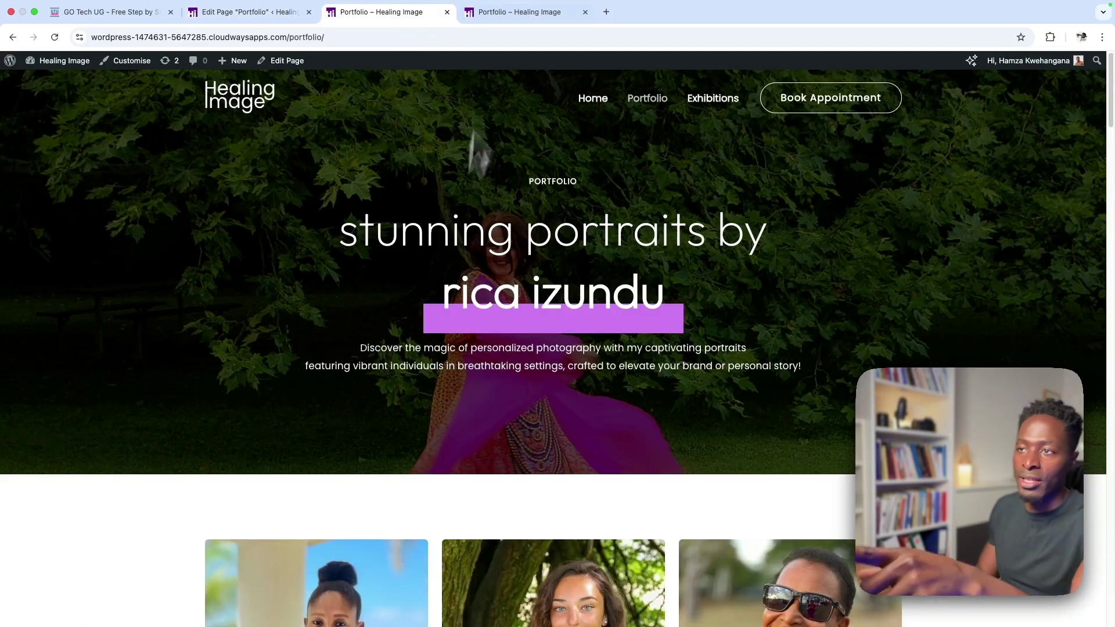
click(511, 13)
scroll(515, 398, down, 15)
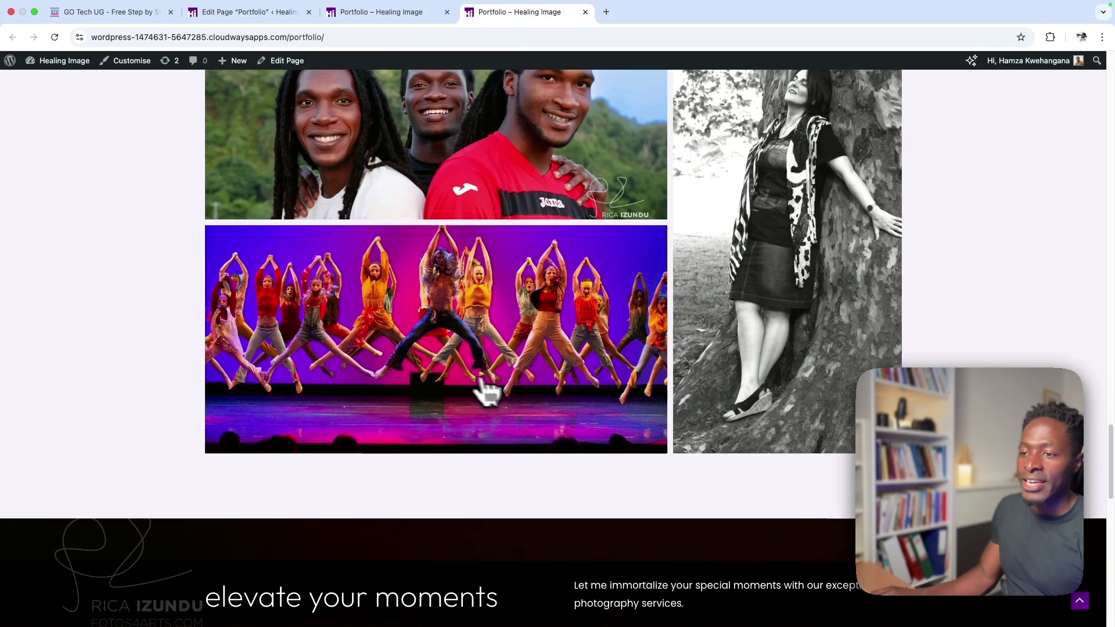
click(455, 373)
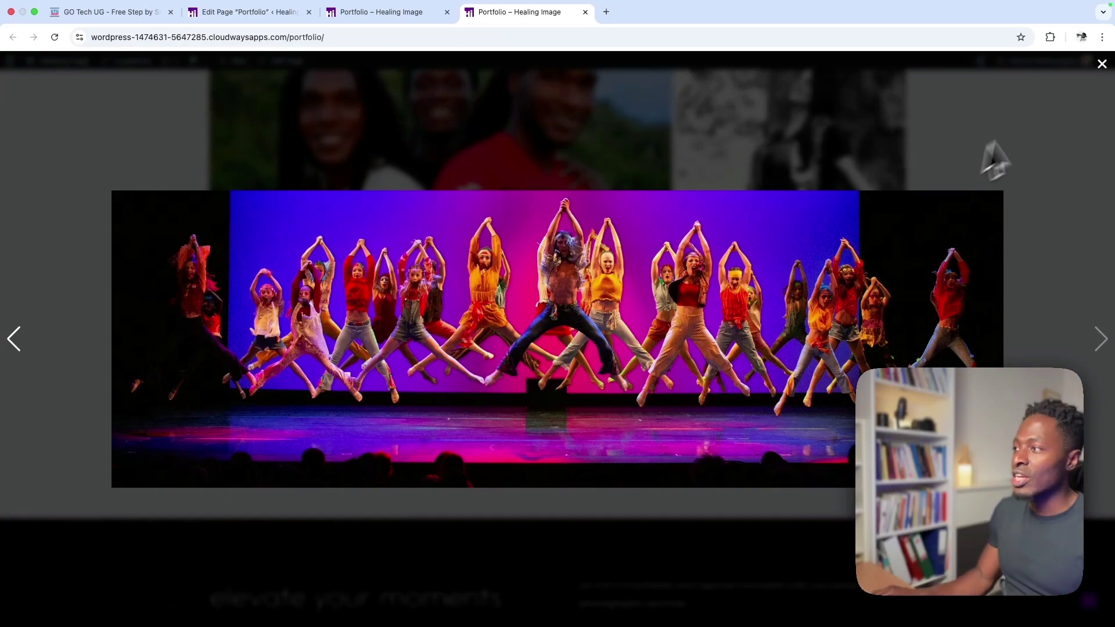
click(1102, 64)
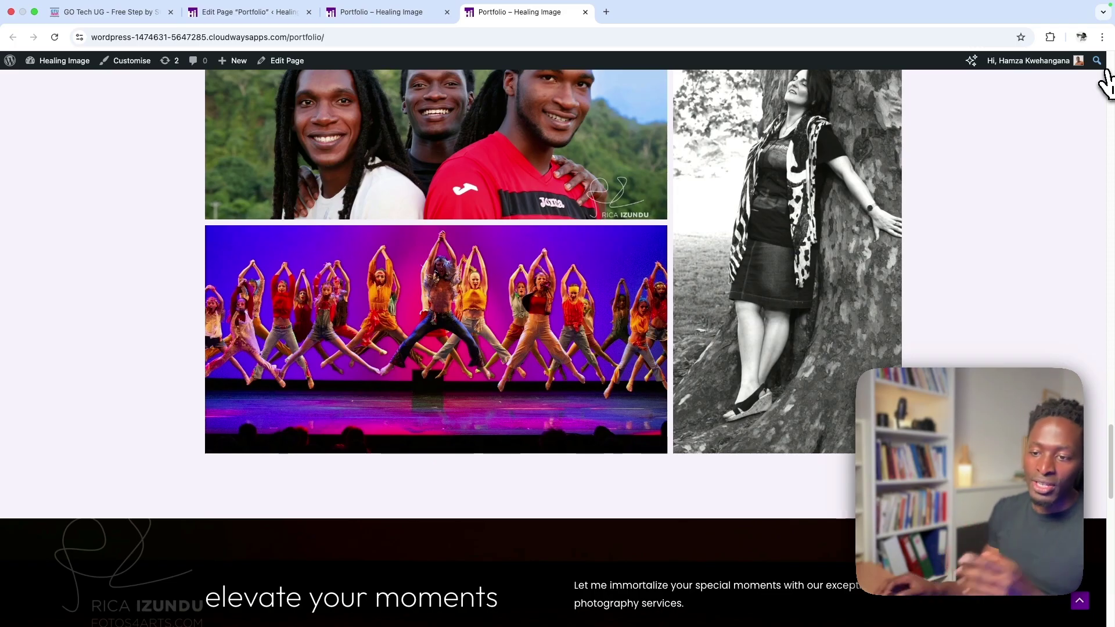
Inspect the live Portfolio page's network activity with a fresh recording, reload the page, and show only image requests.
right_click(75, 271)
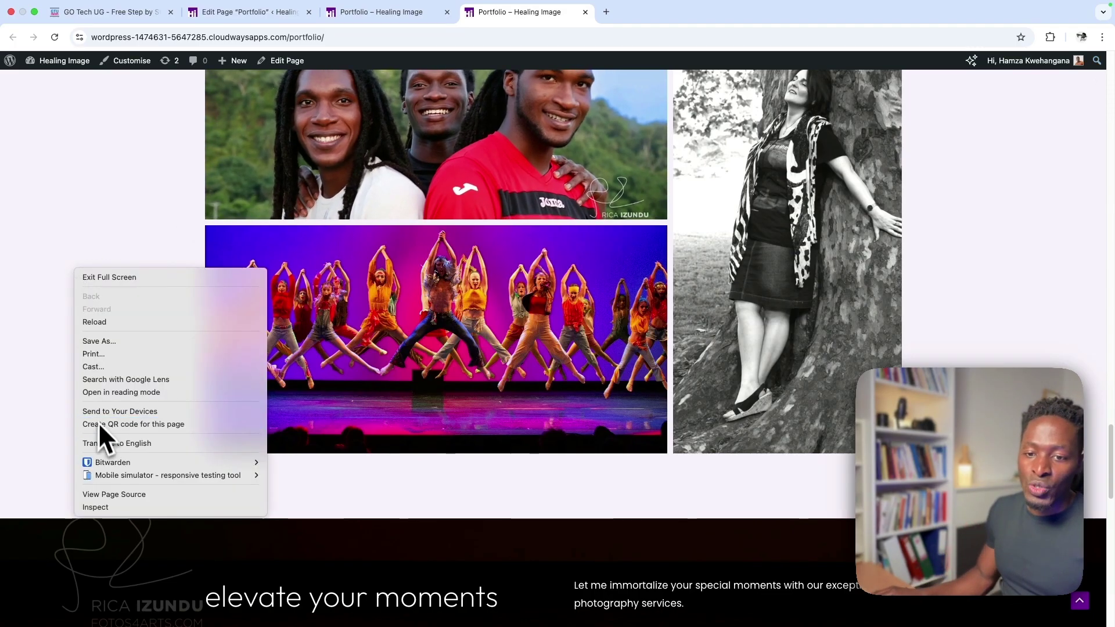
click(95, 507)
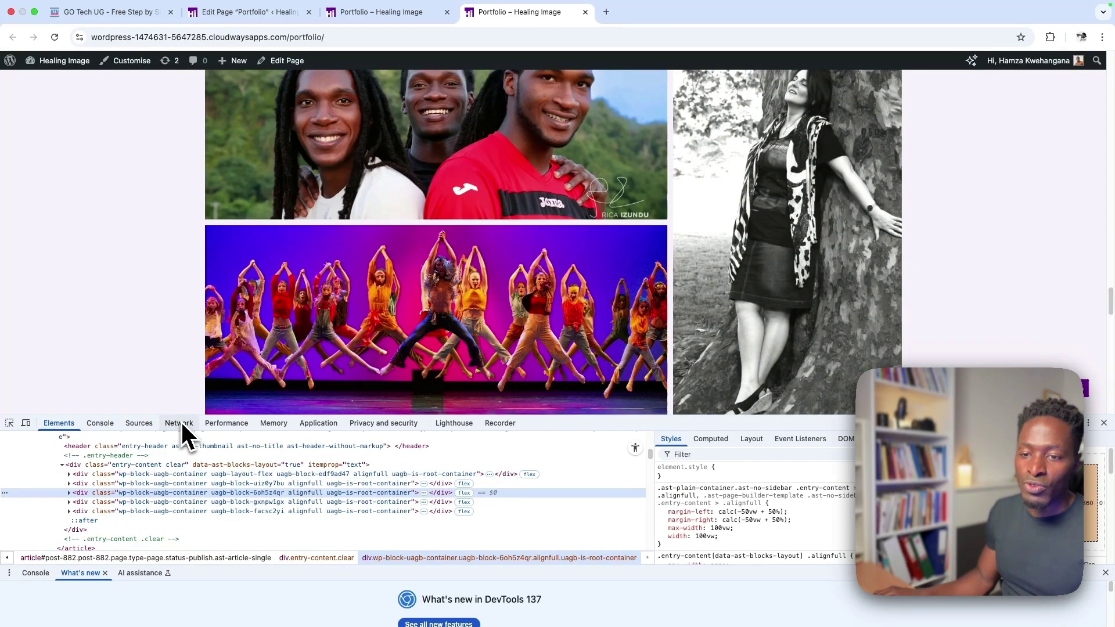
click(180, 422)
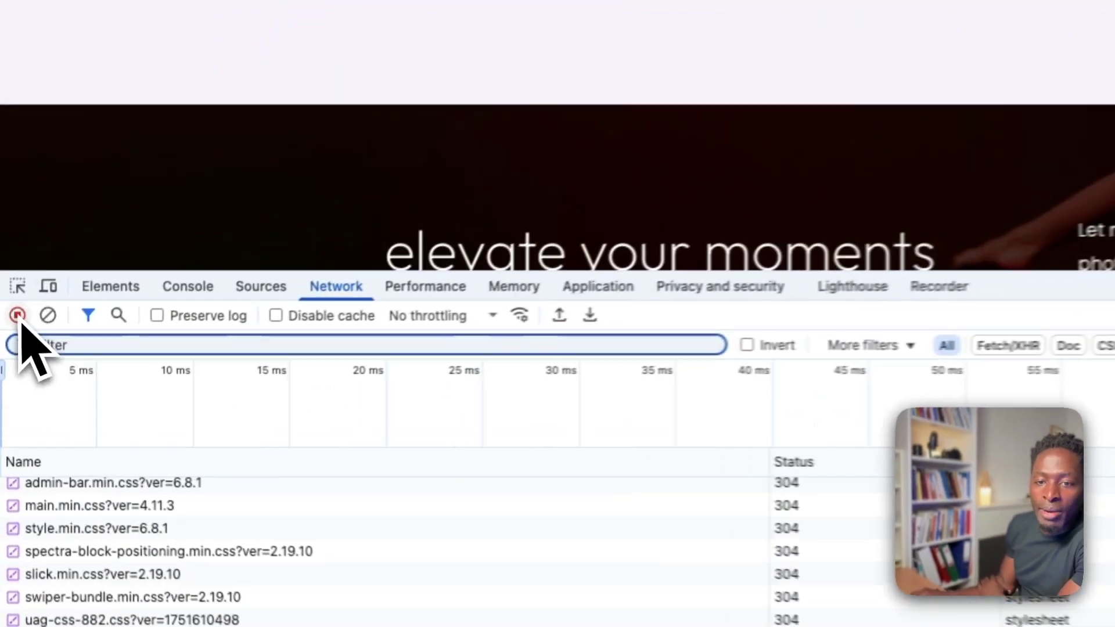
click(10, 361)
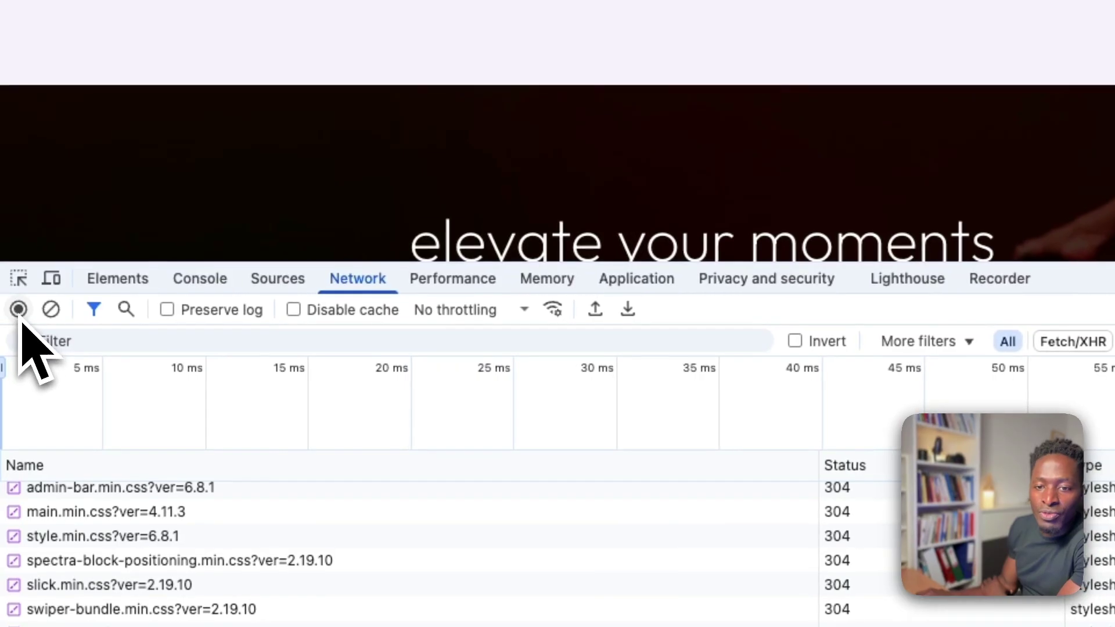
click(20, 311)
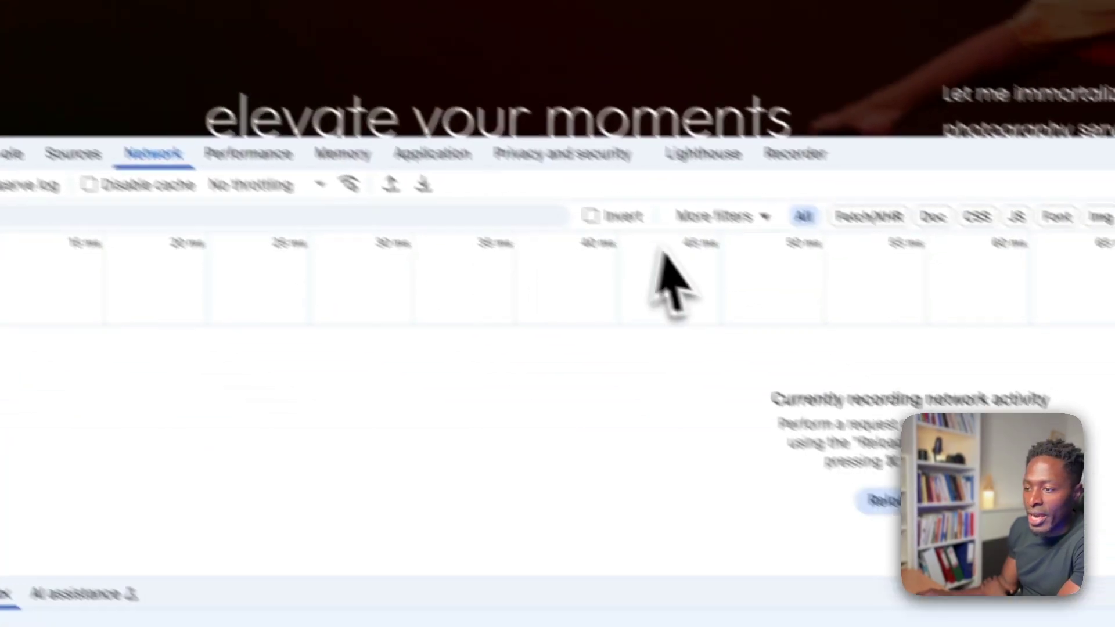
click(1091, 623)
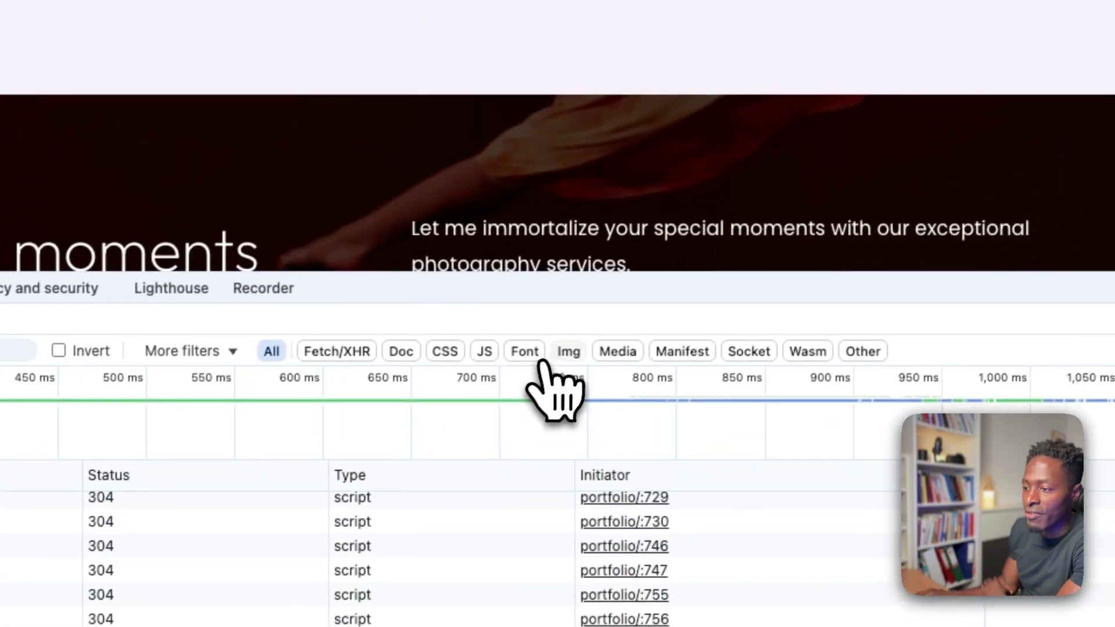
click(570, 355)
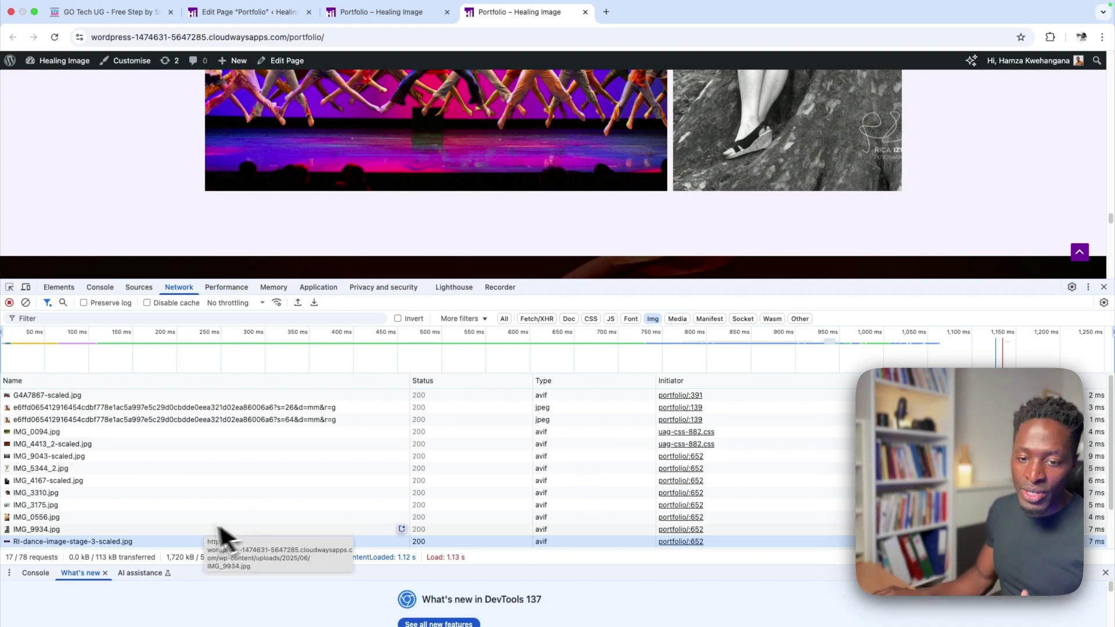
Examine the preview and headers of the RI-dance-image-stage-3-scaled.jpg request, comparing its Request URL extension with its Content-Type.
click(80, 529)
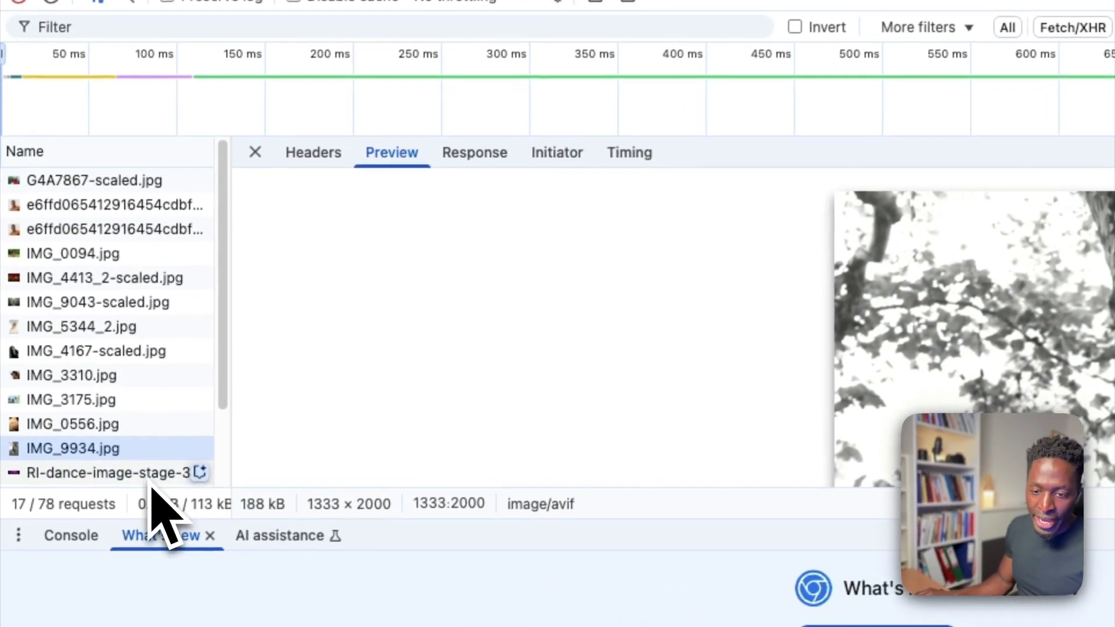
click(139, 482)
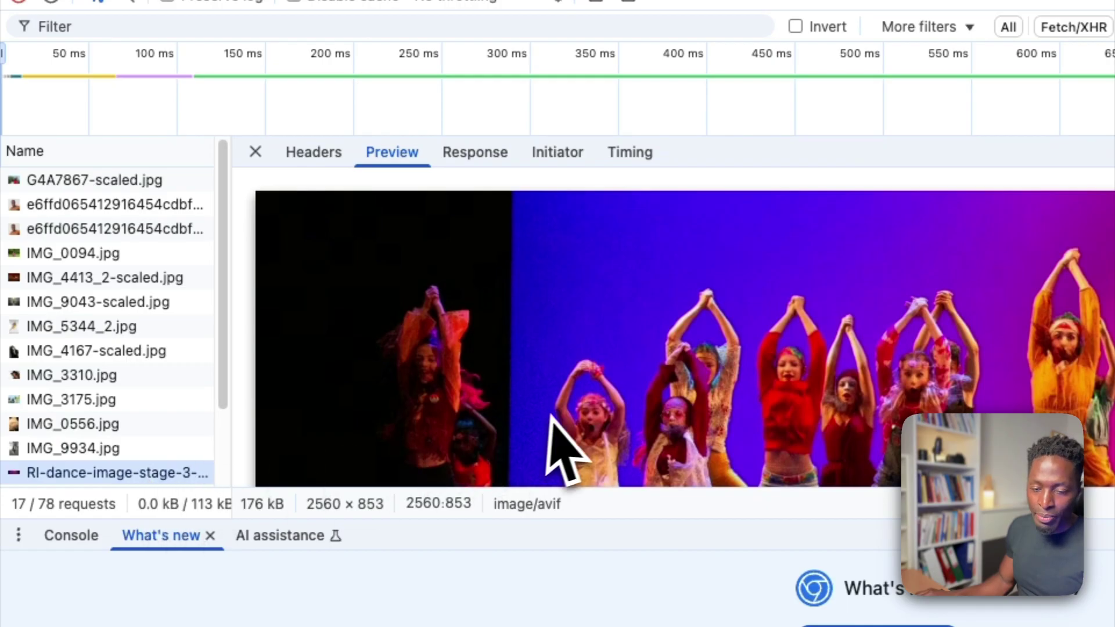
click(312, 154)
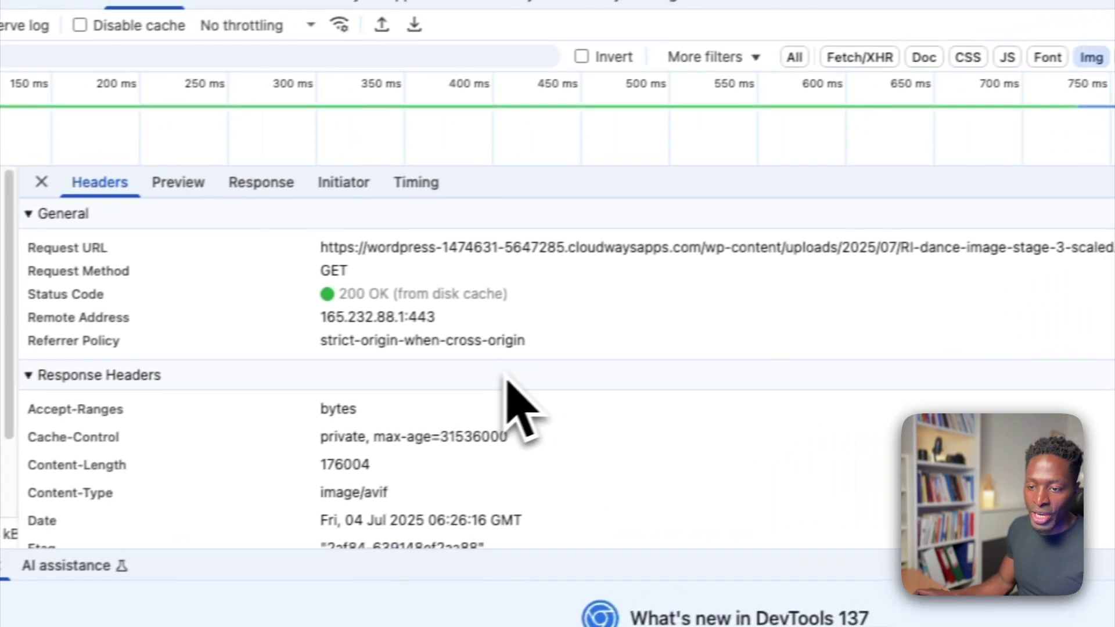
scroll(488, 405, down, 3)
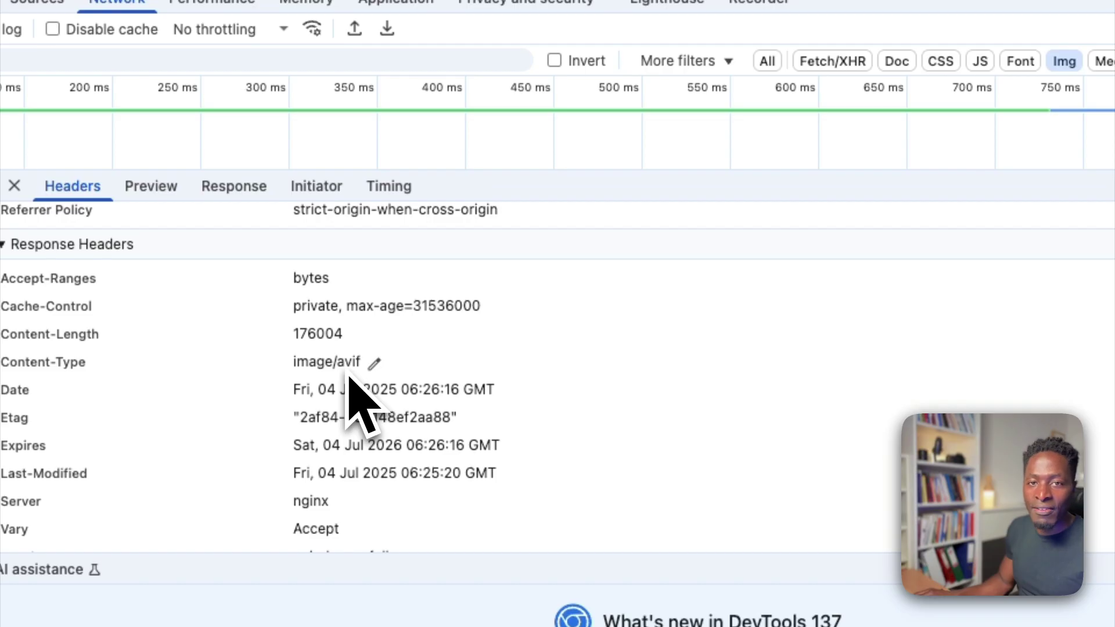
scroll(348, 383, up, 3)
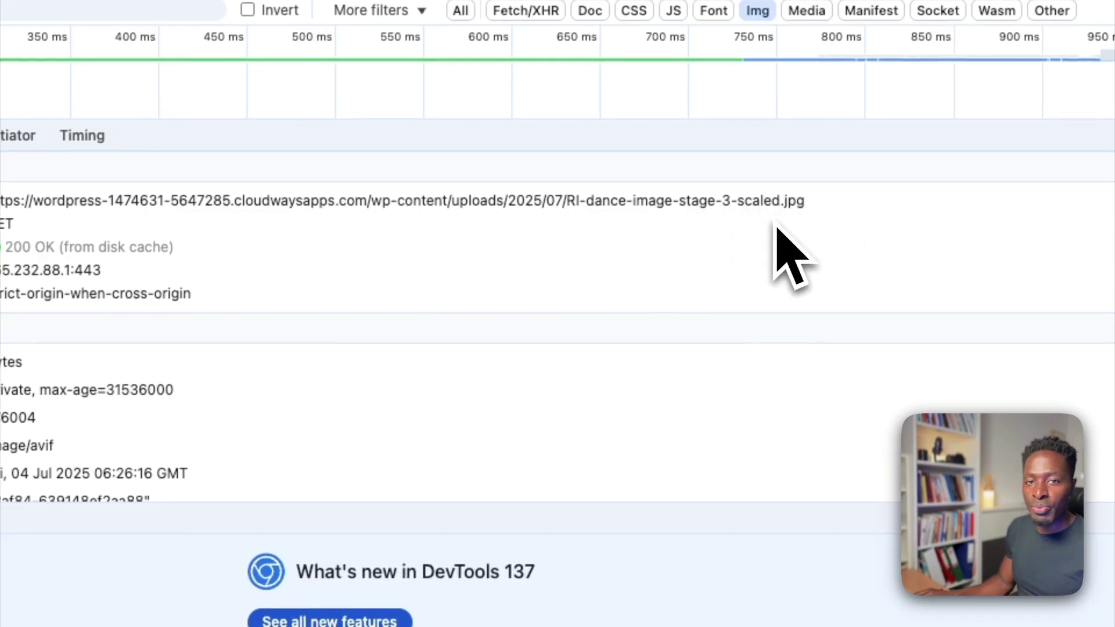
scroll(465, 474, down, 5)
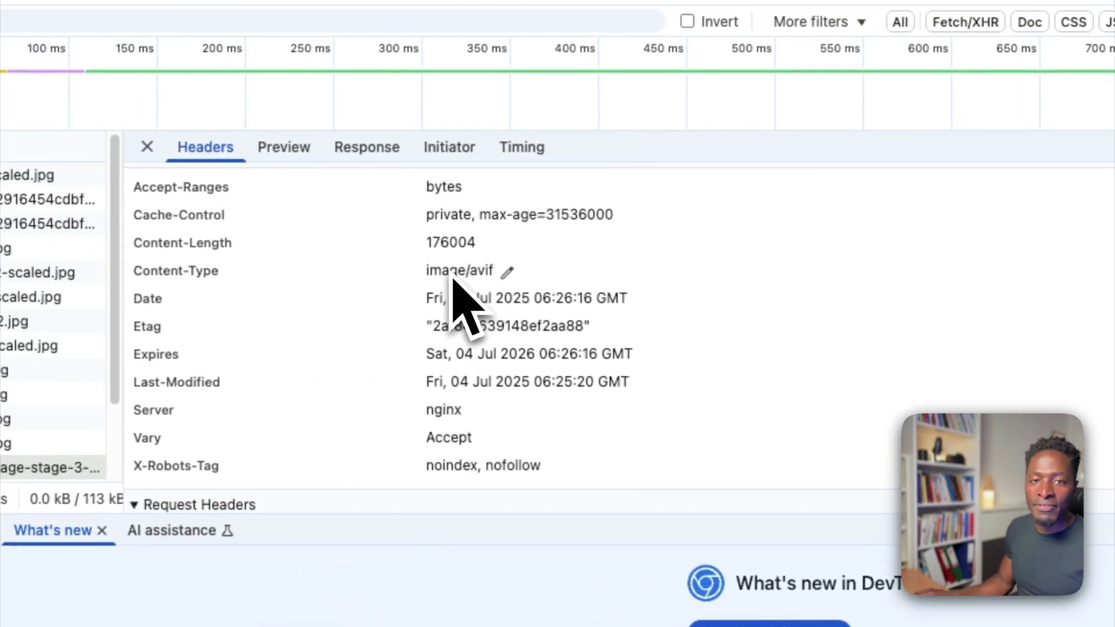
scroll(455, 279, up, 5)
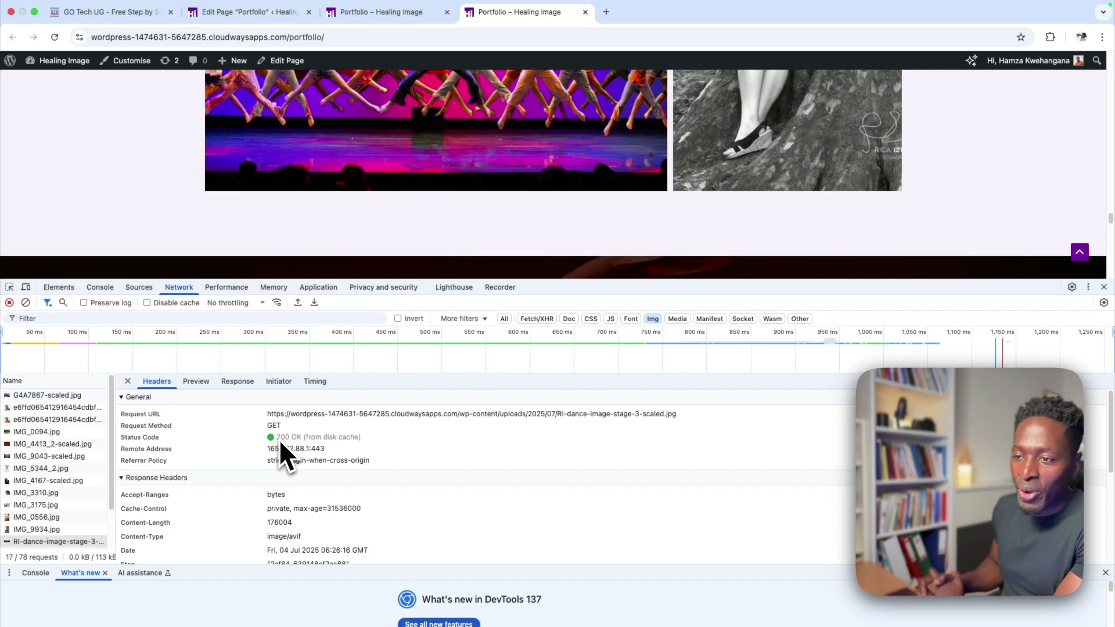
Examine the preview and response headers of the IMG_3310.jpg request to check its delivered format.
click(196, 382)
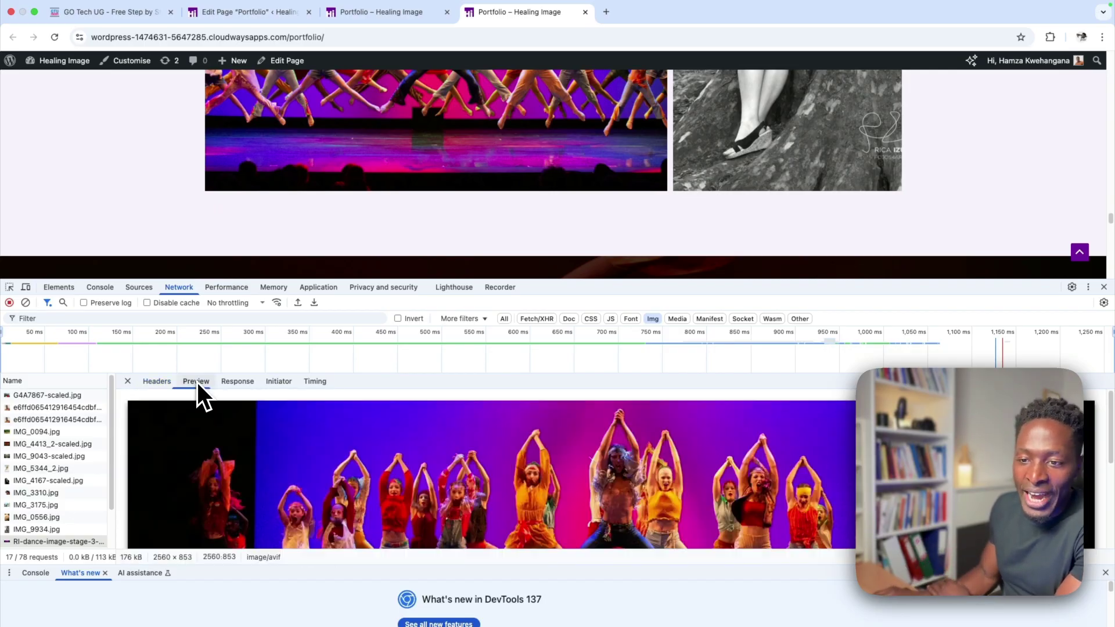
click(58, 492)
scroll(369, 519, down, 4)
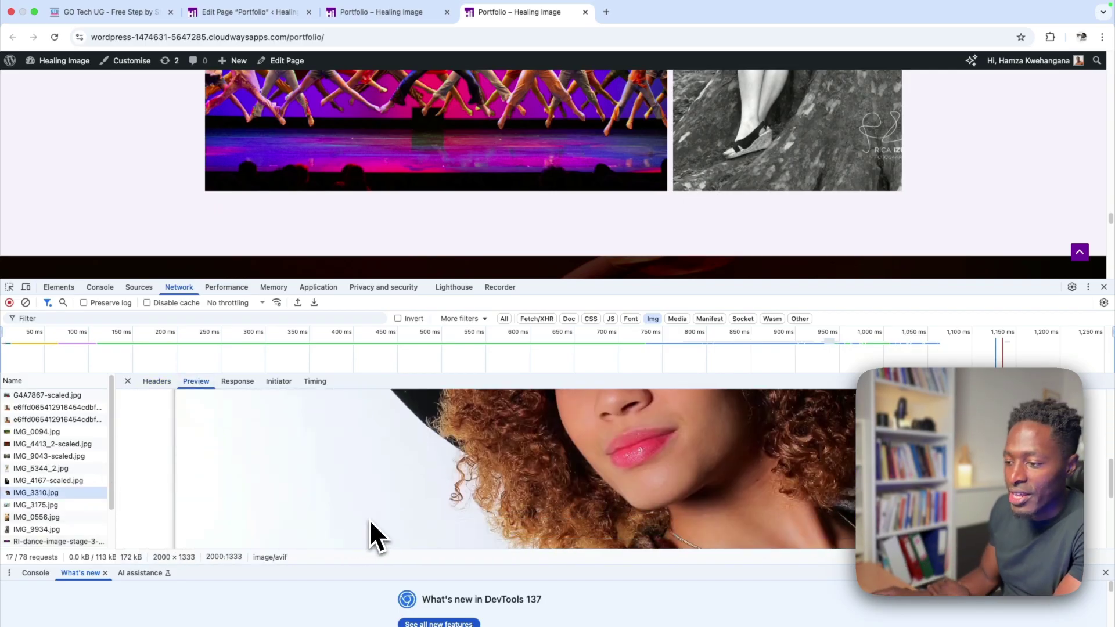
scroll(370, 519, up, 5)
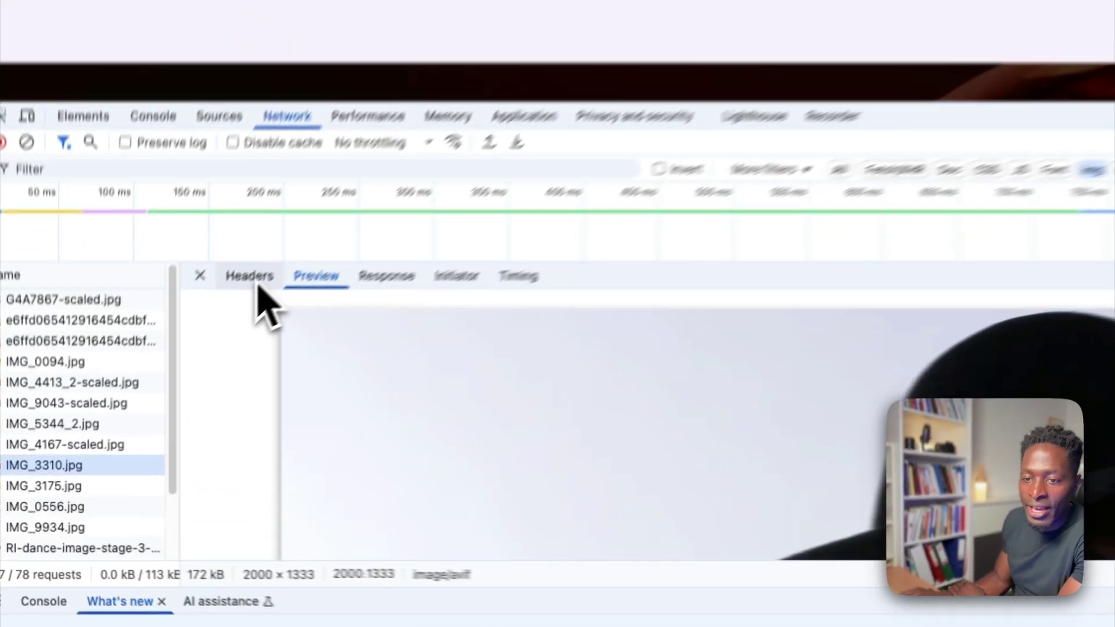
click(157, 381)
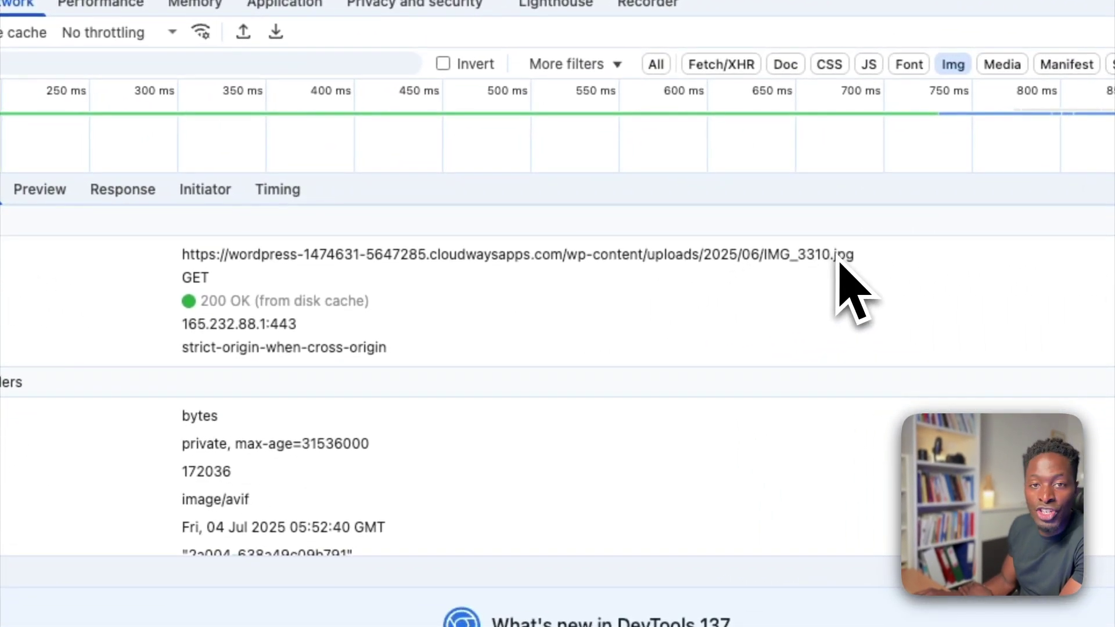
scroll(808, 385, down, 4)
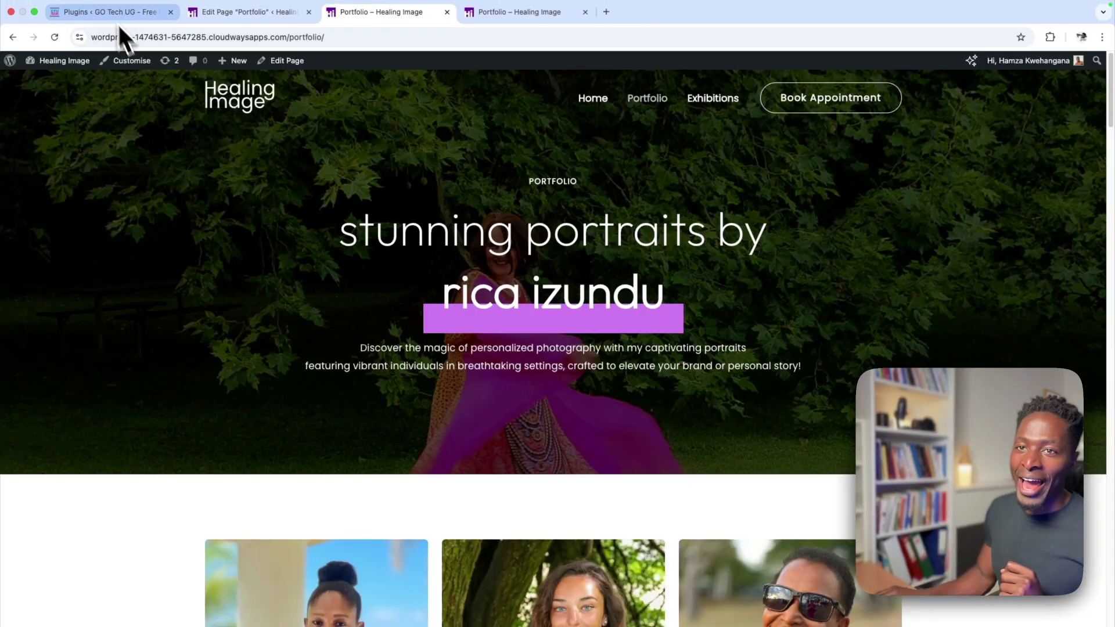
Switch to the GO Tech UG site's installed plugins and find the Converter for Media plugin.
click(114, 17)
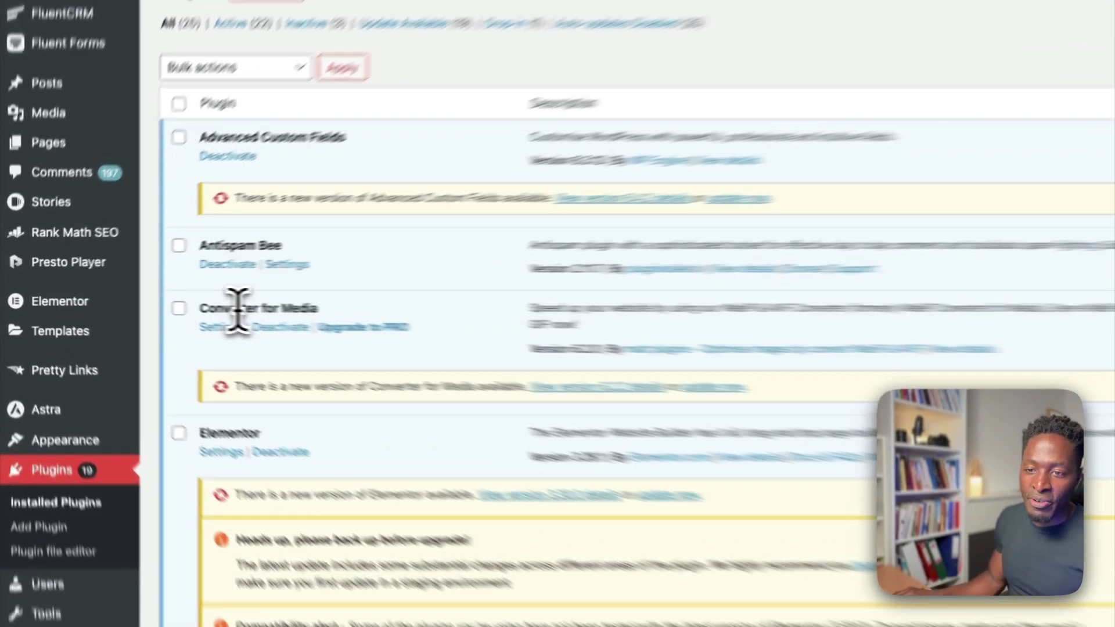
drag(238, 311, 314, 310)
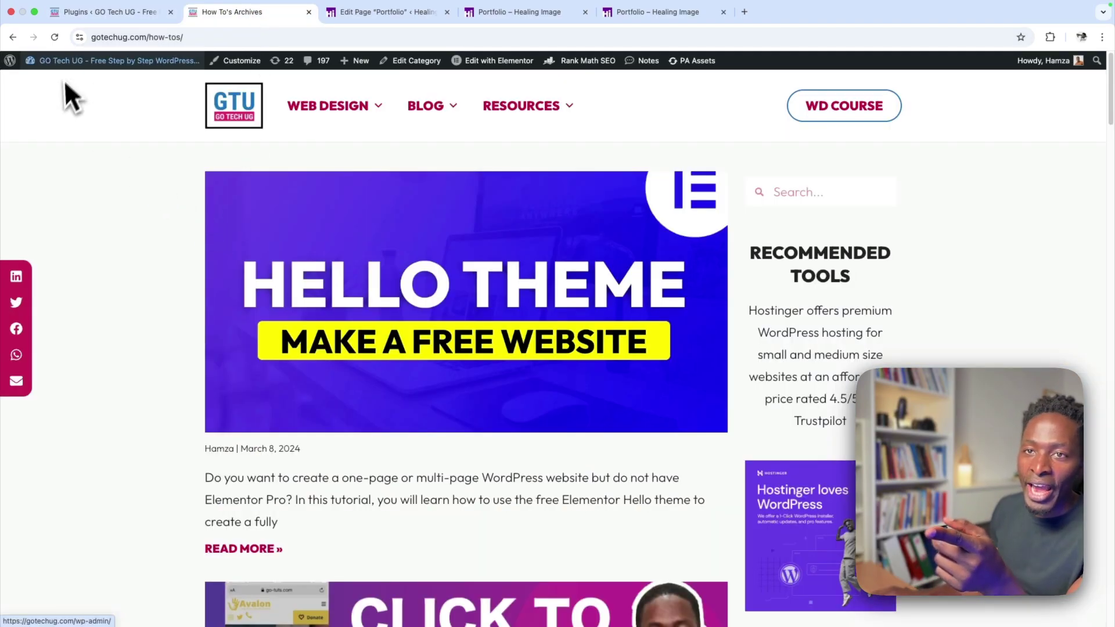
Inspect the How To's archive page's network activity and reload the page to record its image requests.
right_click(136, 231)
click(173, 471)
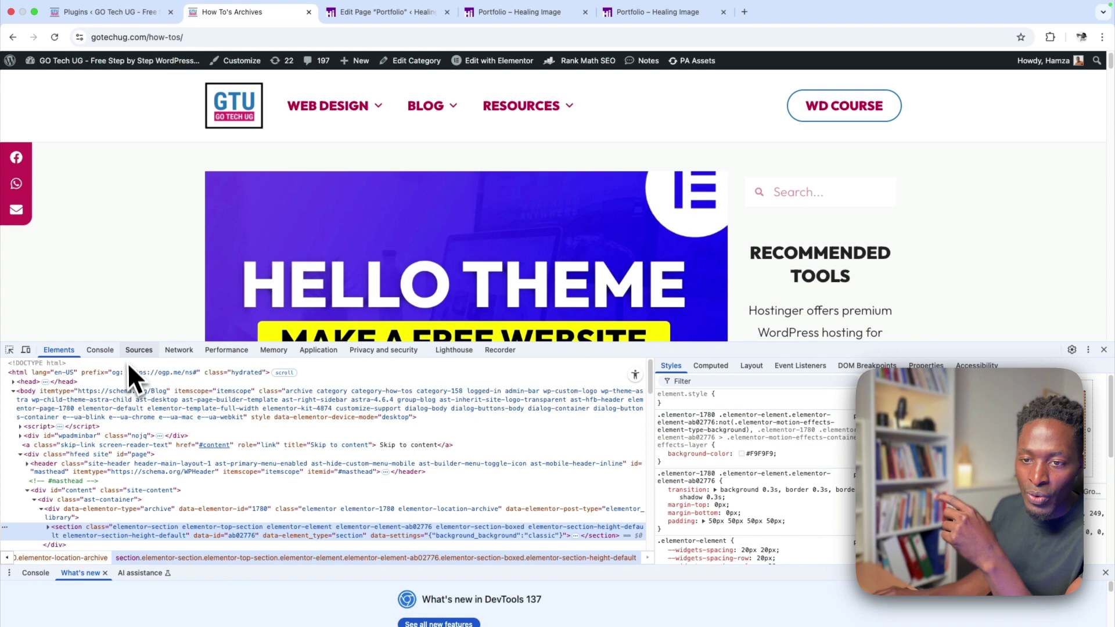
click(180, 351)
click(54, 381)
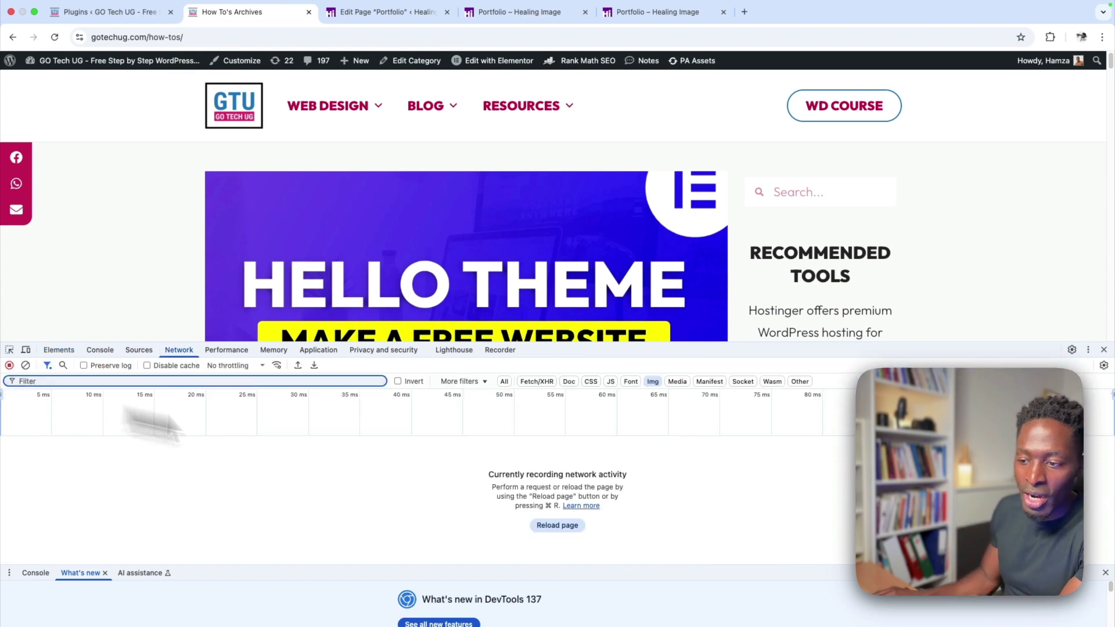
click(569, 525)
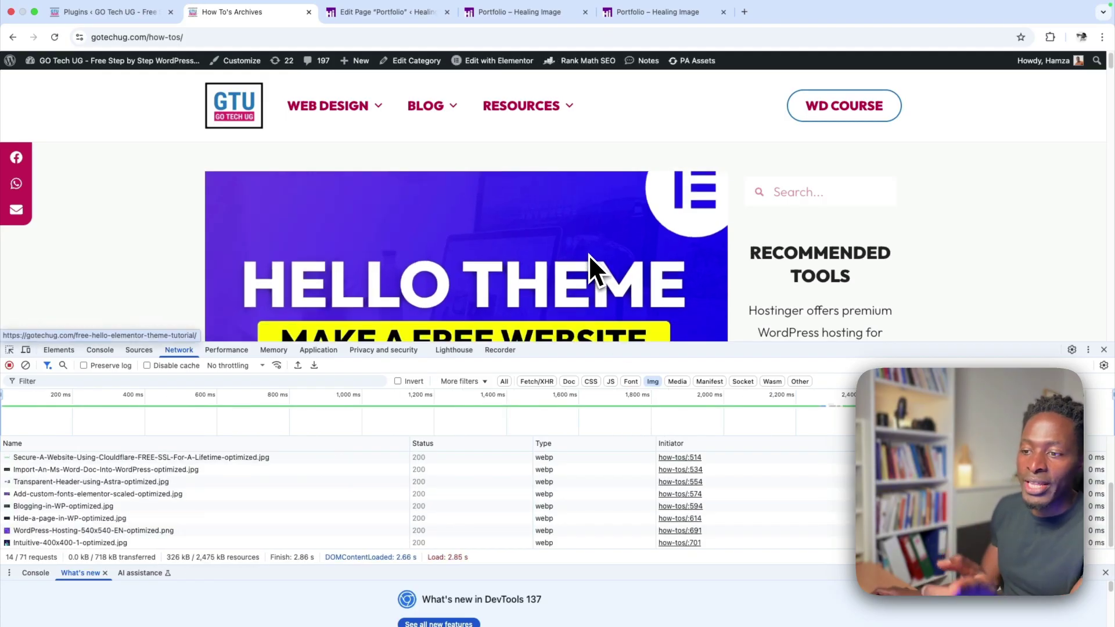
Preview the image delivered by the Hello-theme-2-optimized.jpg request and compare it with the Hello Theme thumbnail on the page.
scroll(372, 471, up, 3)
scroll(349, 494, up, 1)
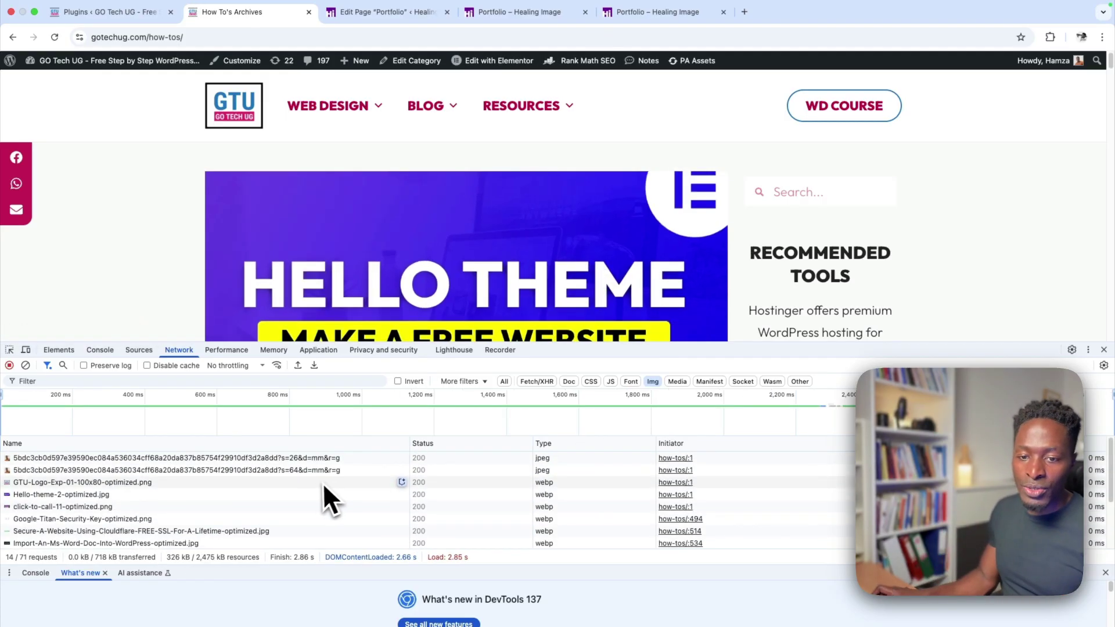
click(152, 494)
click(194, 445)
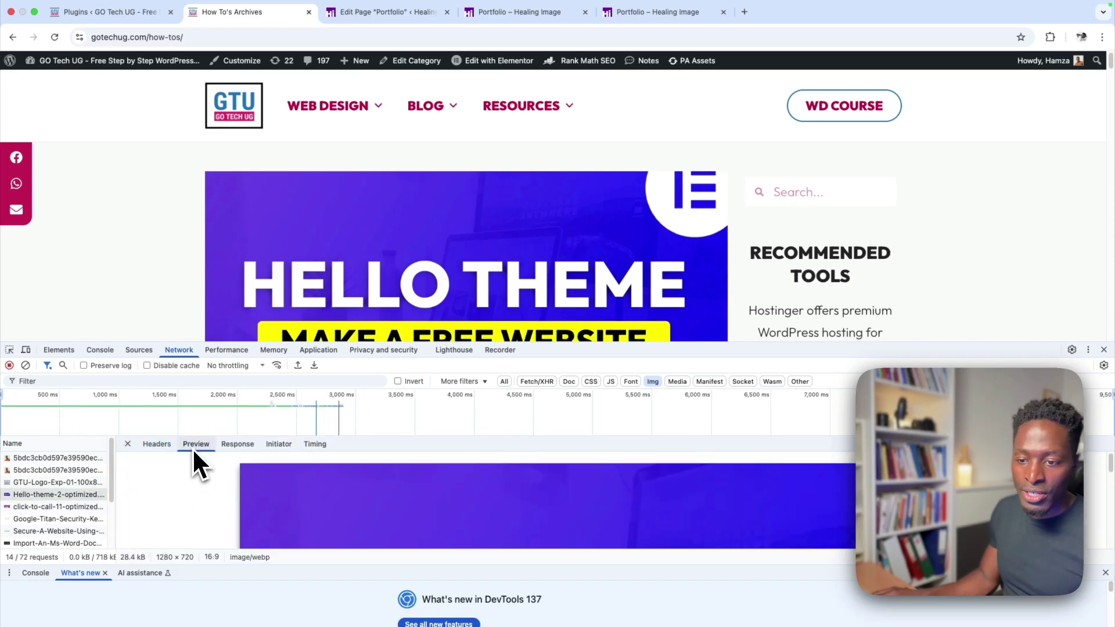
scroll(469, 523, down, 5)
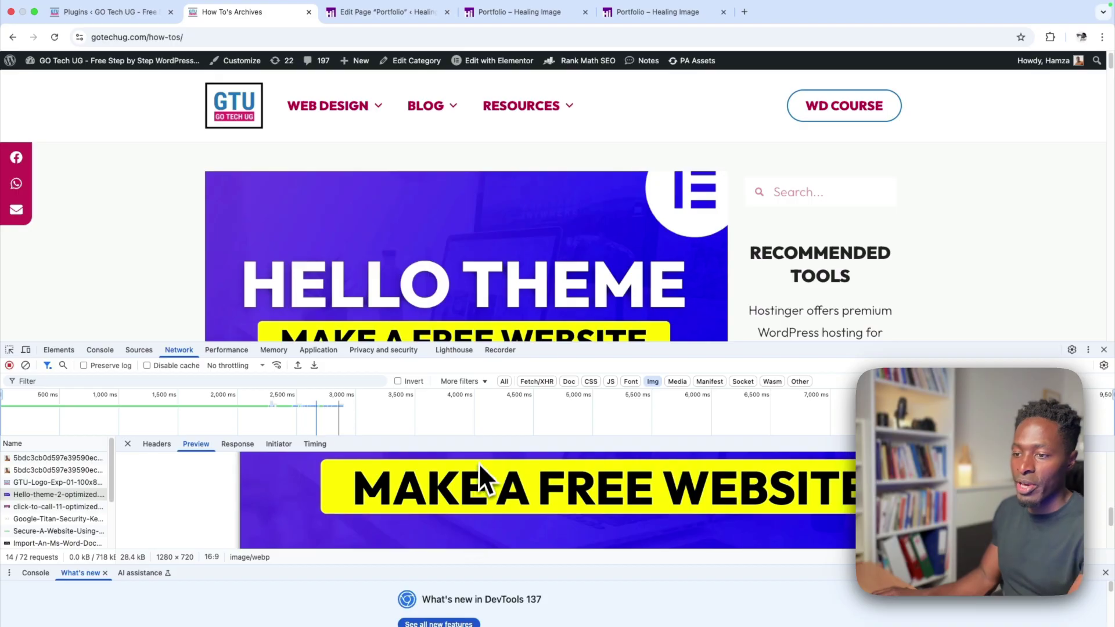
scroll(497, 224, down, 3)
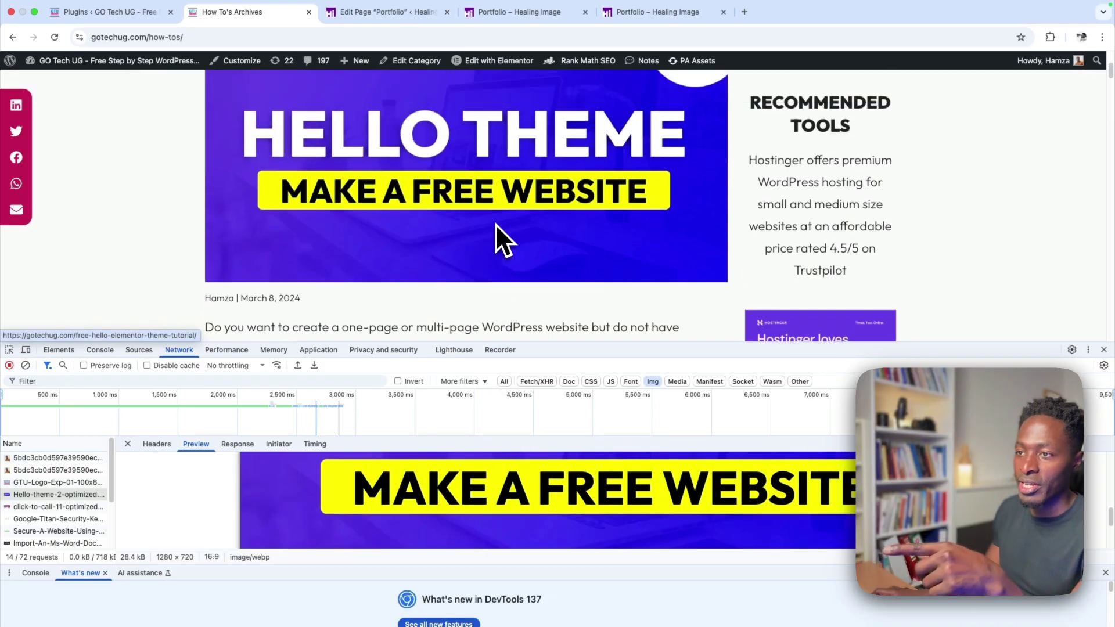
scroll(497, 225, up, 3)
scroll(497, 244, down, 7)
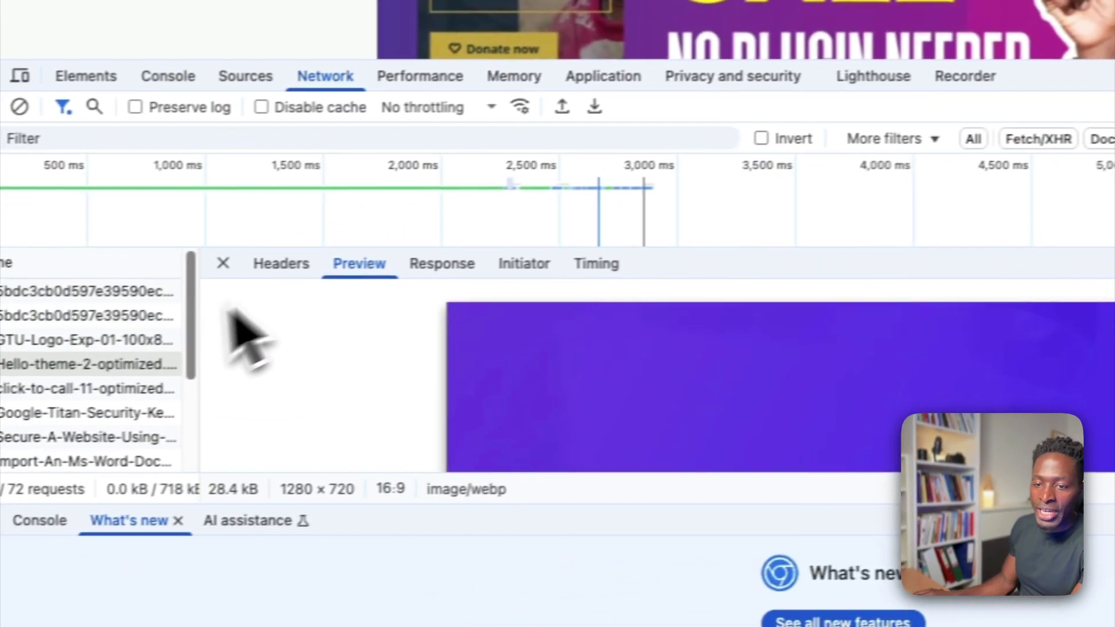
Examine the headers of the Hello-theme-2-optimized.jpg request, comparing the Request URL extension with the Content-Type.
click(158, 445)
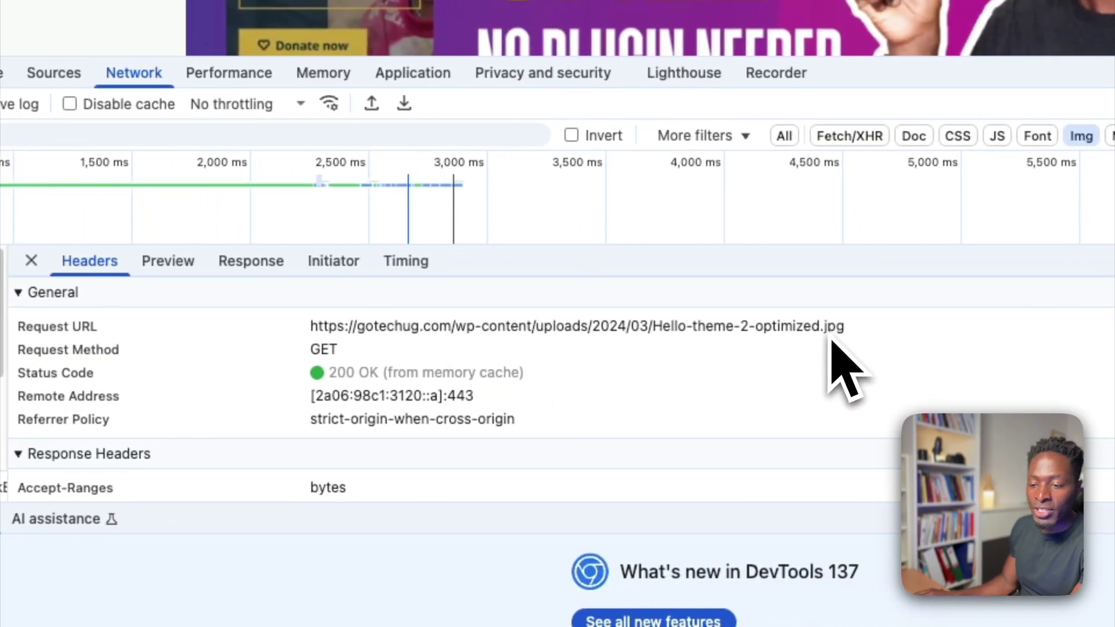
scroll(832, 346, down, 5)
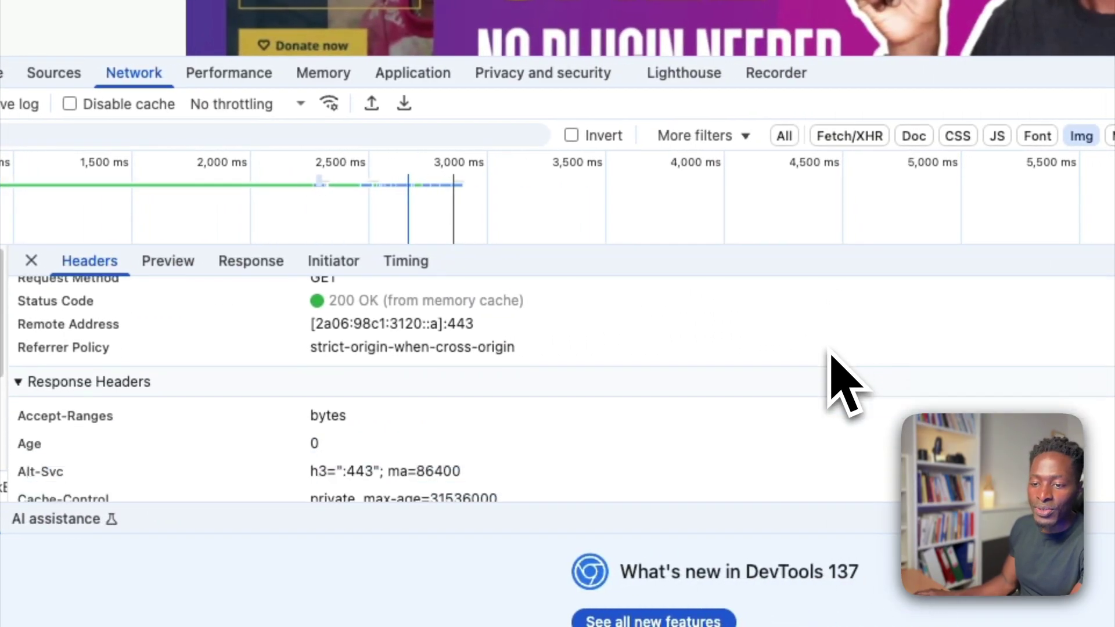
scroll(831, 355, down, 3)
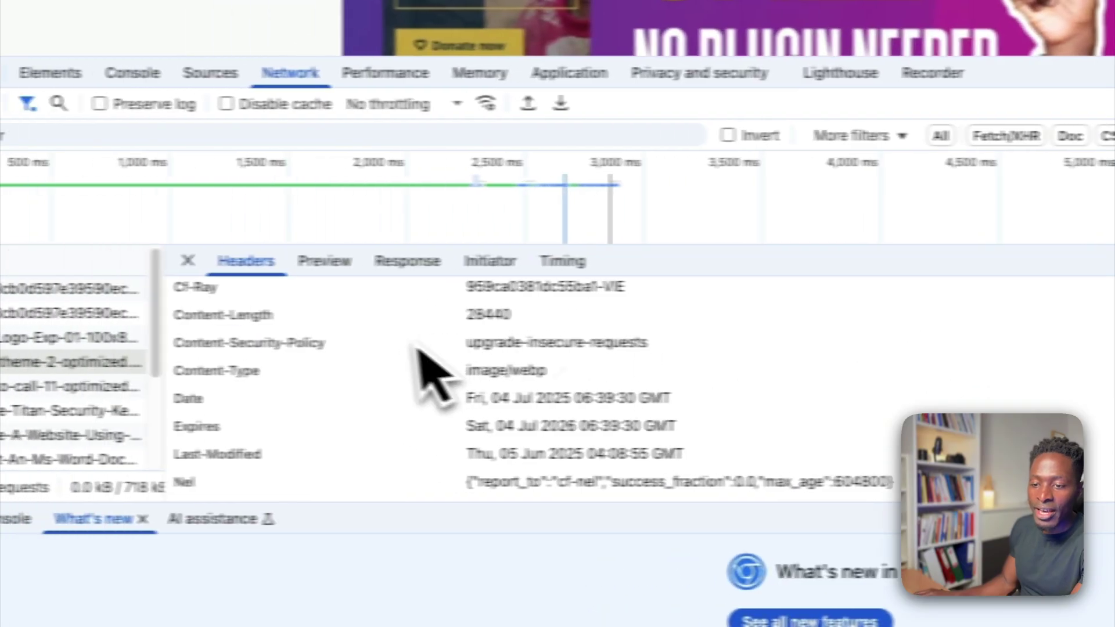